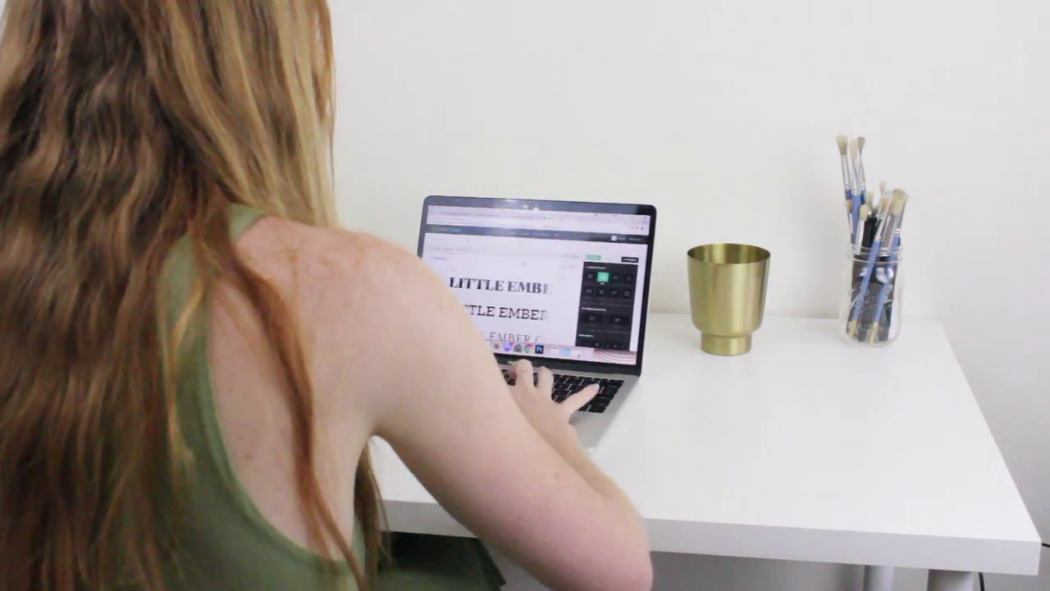
text(motherhood lif)
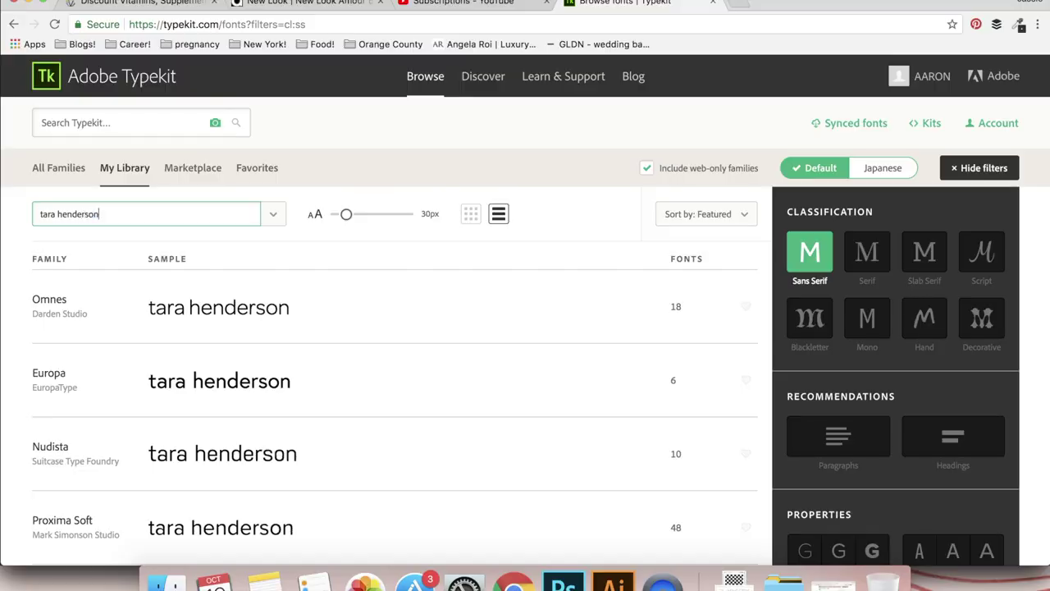
Preview the client's name in capitals across the sans serif families and open Rift Soft and Triplex Sans for a closer look.
text(NDERSON)
scroll(617, 342, down, 5)
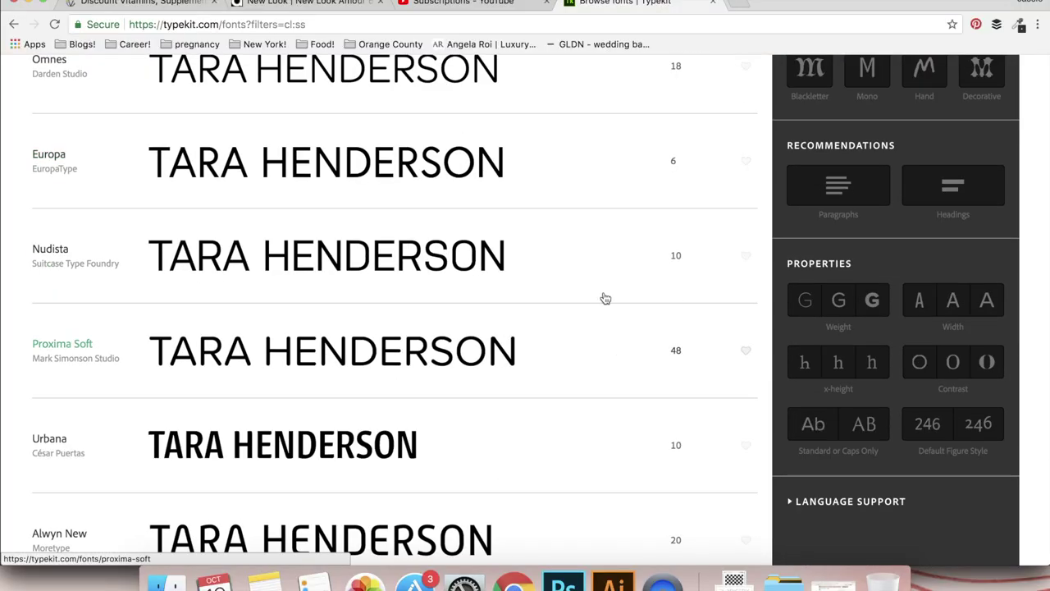
scroll(593, 284, down, 15)
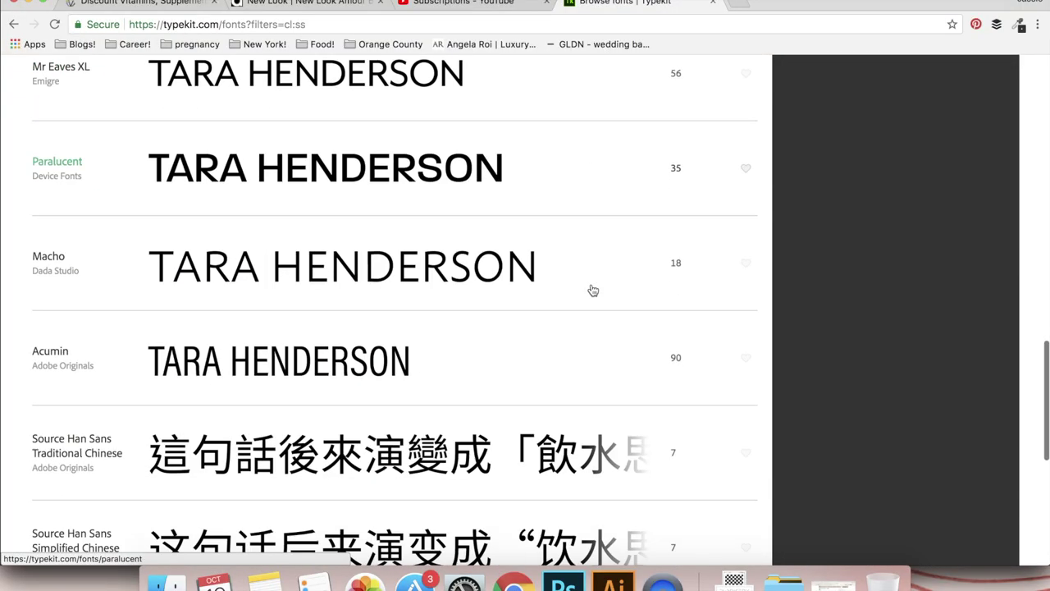
click(394, 436)
scroll(403, 436, down, 10)
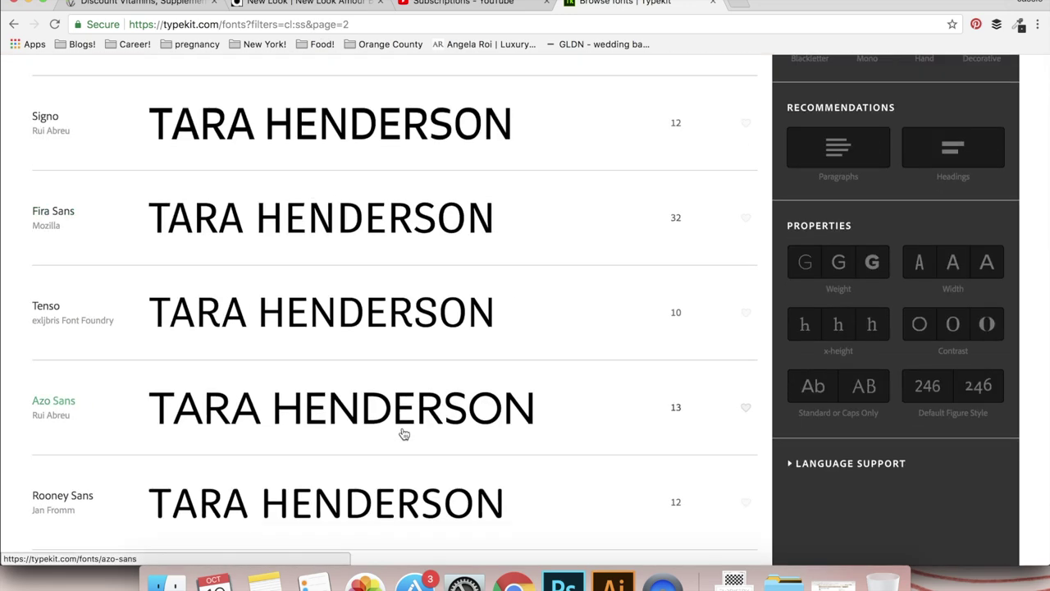
scroll(403, 434, down, 4)
click(403, 439)
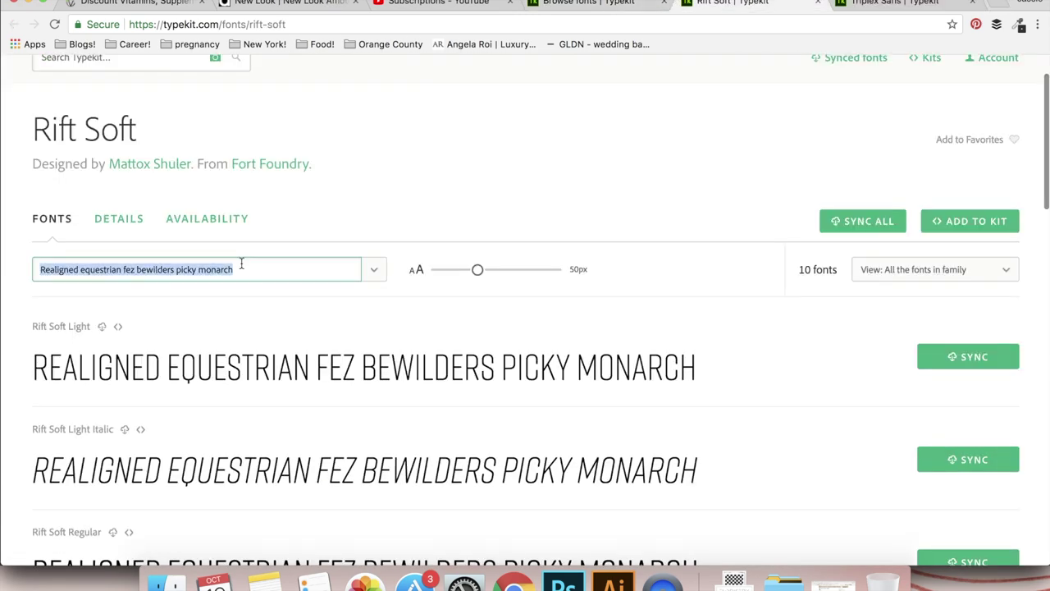
Preview the client's name at 80px in the Rift Soft family and sync Rift Soft Light.
scroll(358, 305, down, 3)
drag(481, 56, 506, 263)
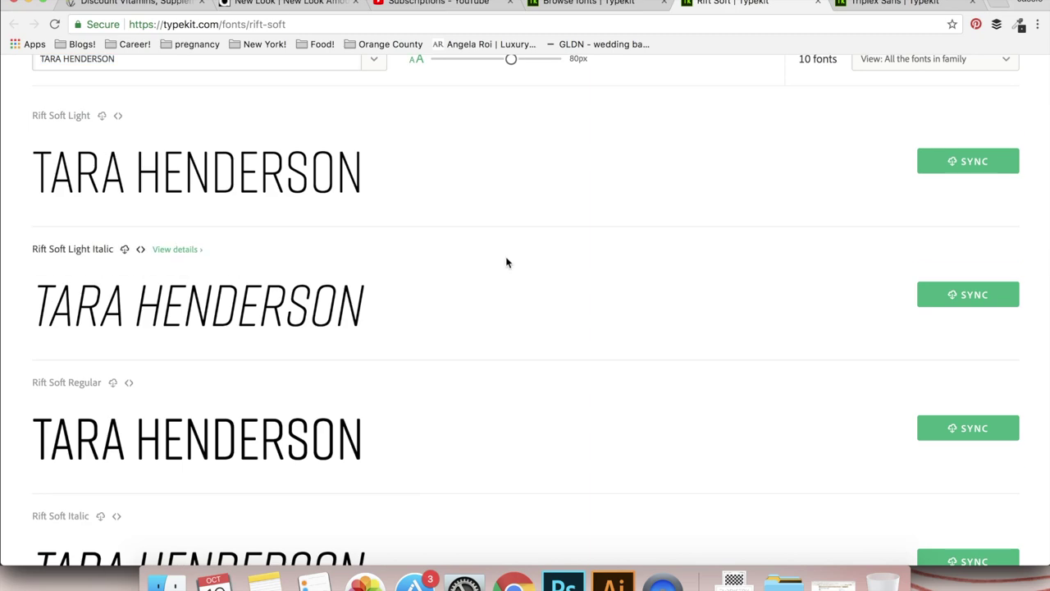
scroll(827, 165, down, 1)
click(952, 412)
scroll(710, 375, down, 5)
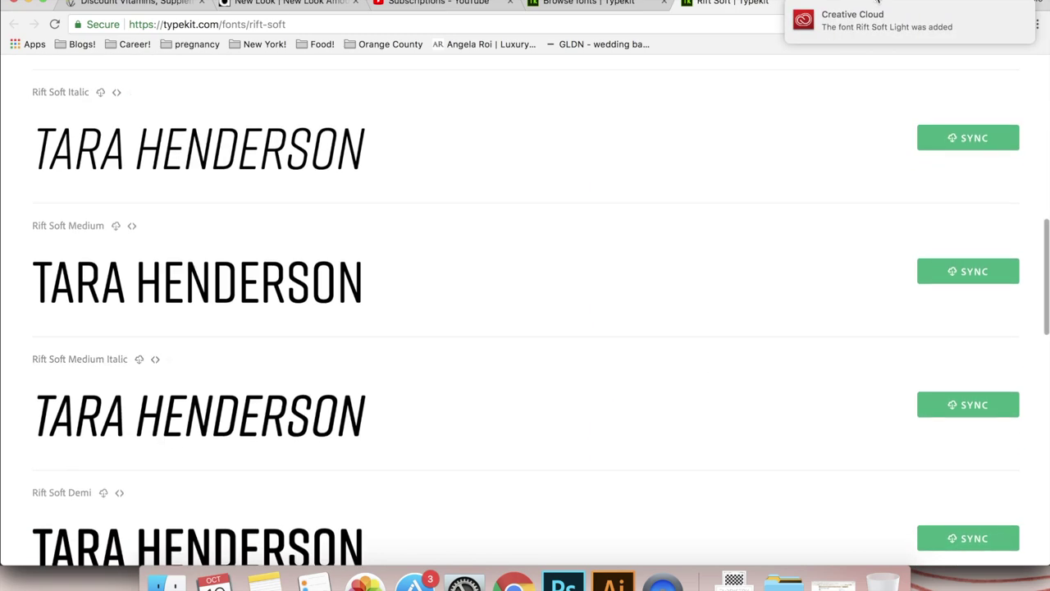
Review further typeface previews on Typekit beyond the Rift Soft family.
key(ctrl+Tab)
scroll(506, 202, down, 2)
click(506, 205)
scroll(553, 317, down, 8)
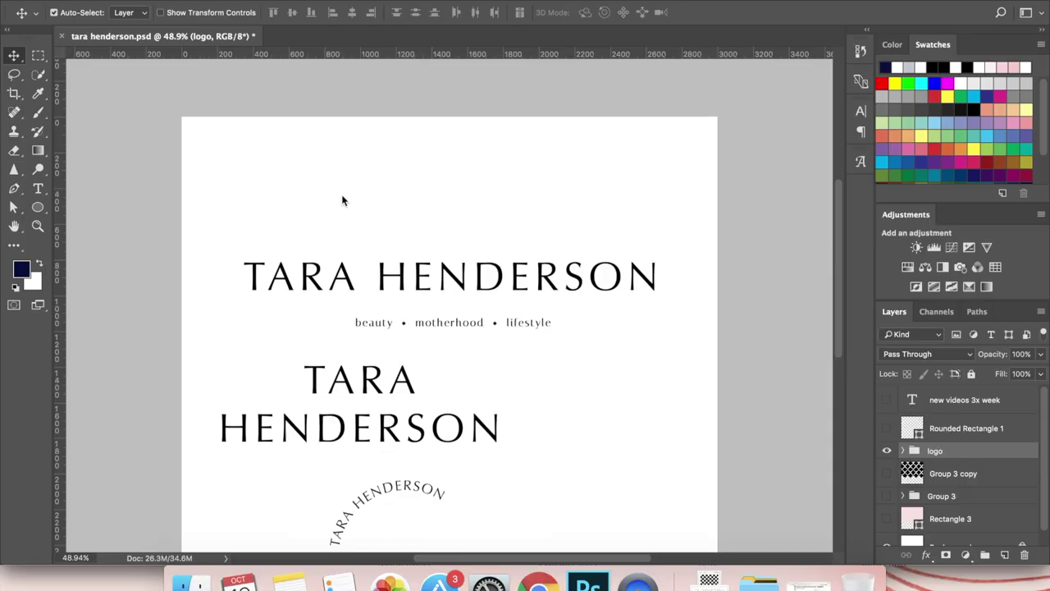
Delete the stacked two-line name from the logo document and group the circular text layers as submark.
click(973, 430)
scroll(974, 464, down, 4)
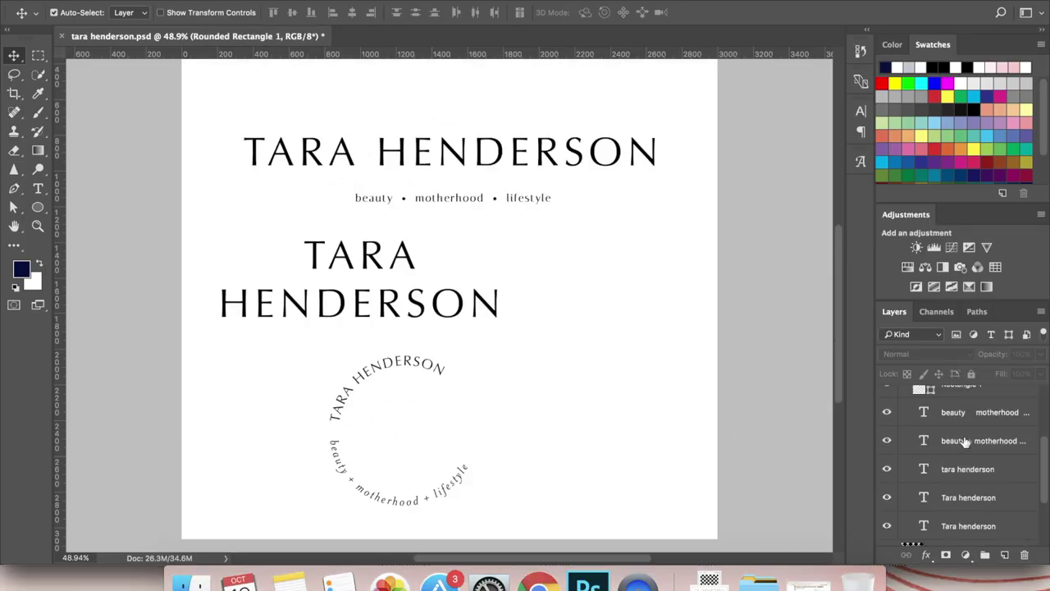
click(969, 498)
key(Delete)
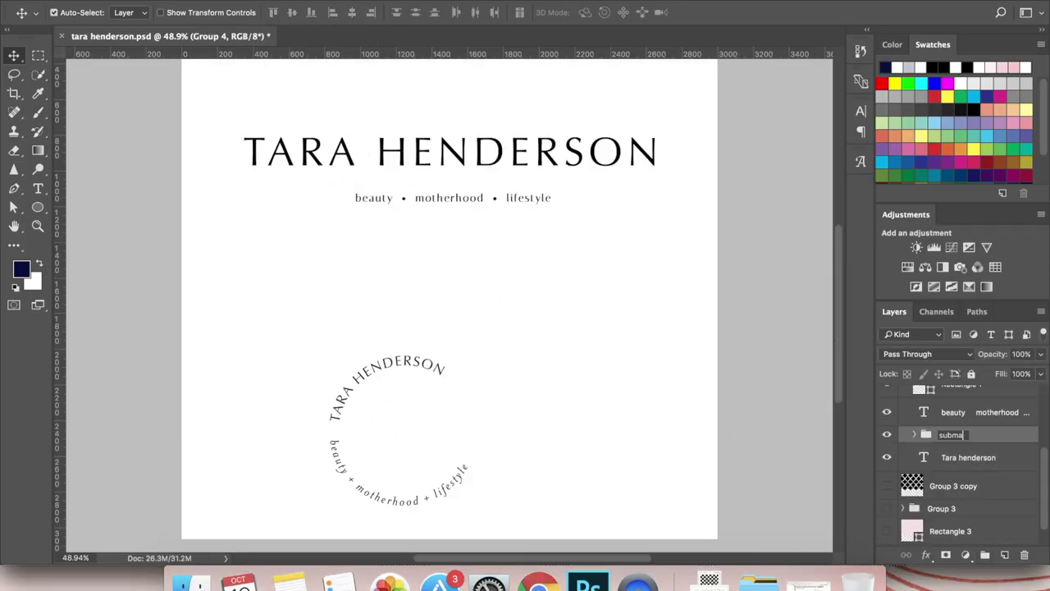
Open the client's moodboard document, review its images and colour palette, and return to the logo document.
click(155, 11)
scroll(463, 249, down, 5)
scroll(394, 261, down, 3)
double_click(387, 265)
key(super+1)
key(super+minus)
scroll(387, 279, up, 5)
scroll(387, 279, down, 7)
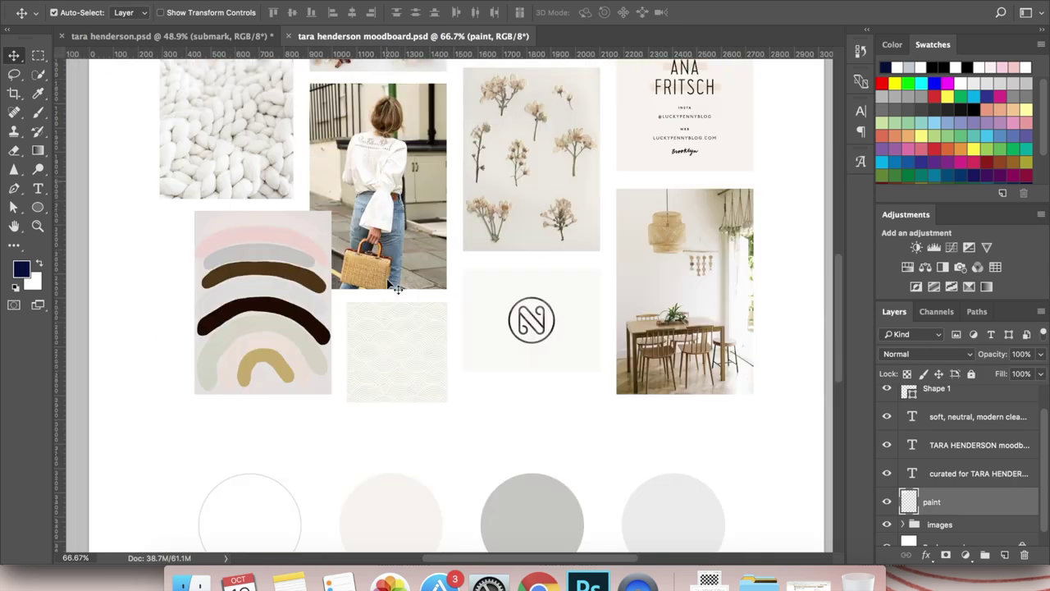
scroll(397, 289, up, 4)
click(187, 36)
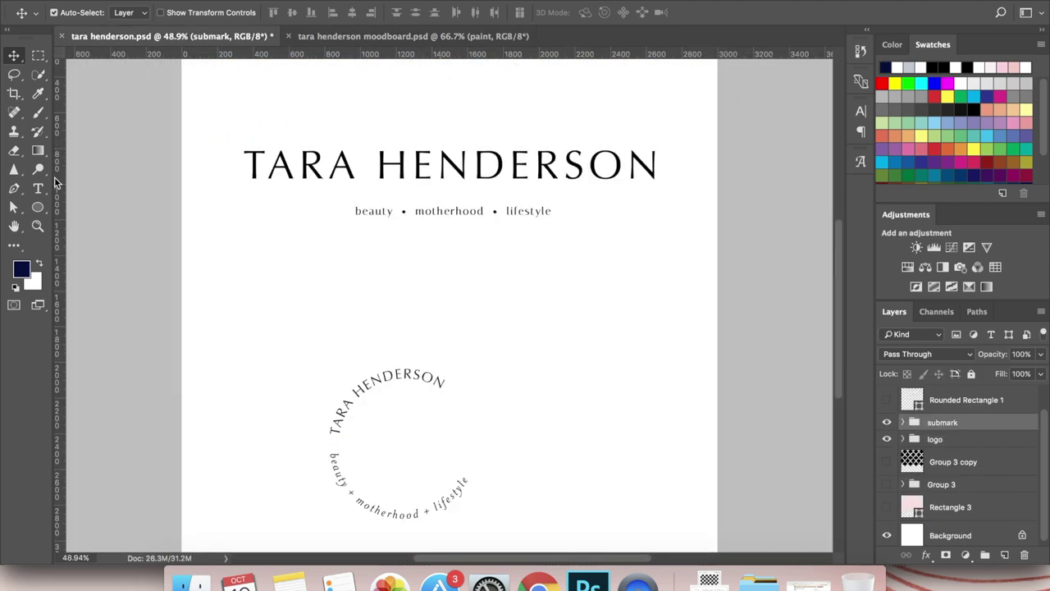
Set the main name text to the New Cicle font in the Gordita style.
click(191, 12)
click(190, 12)
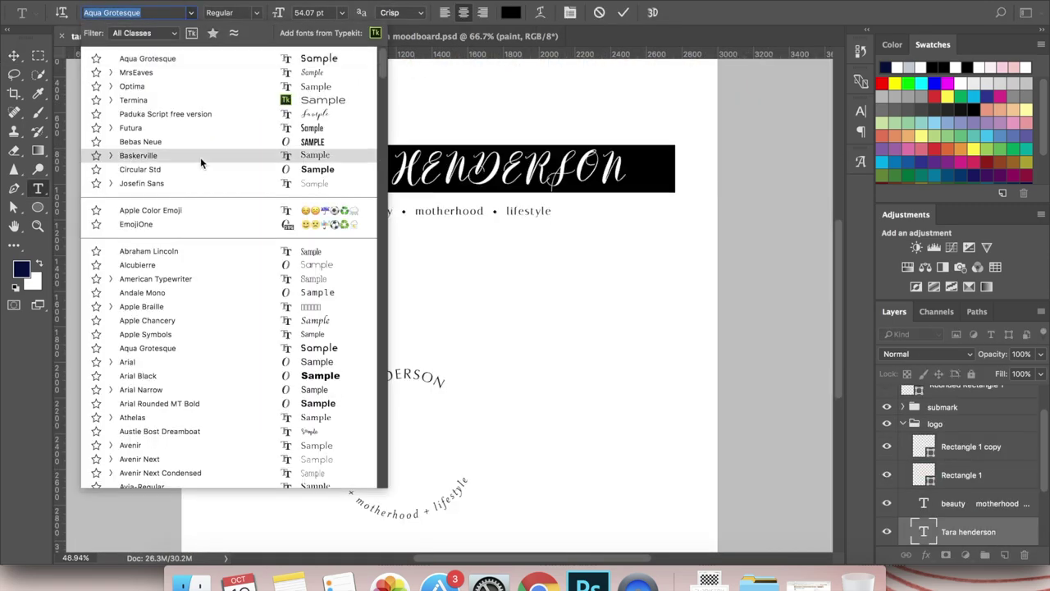
scroll(200, 160, down, 2)
scroll(156, 339, down, 8)
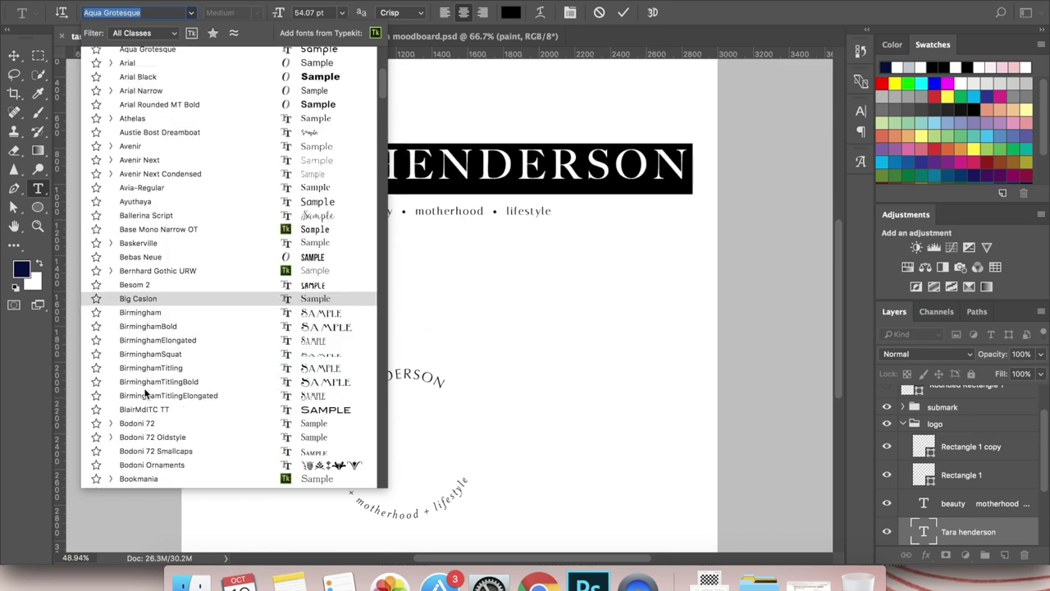
scroll(156, 339, down, 5)
click(156, 270)
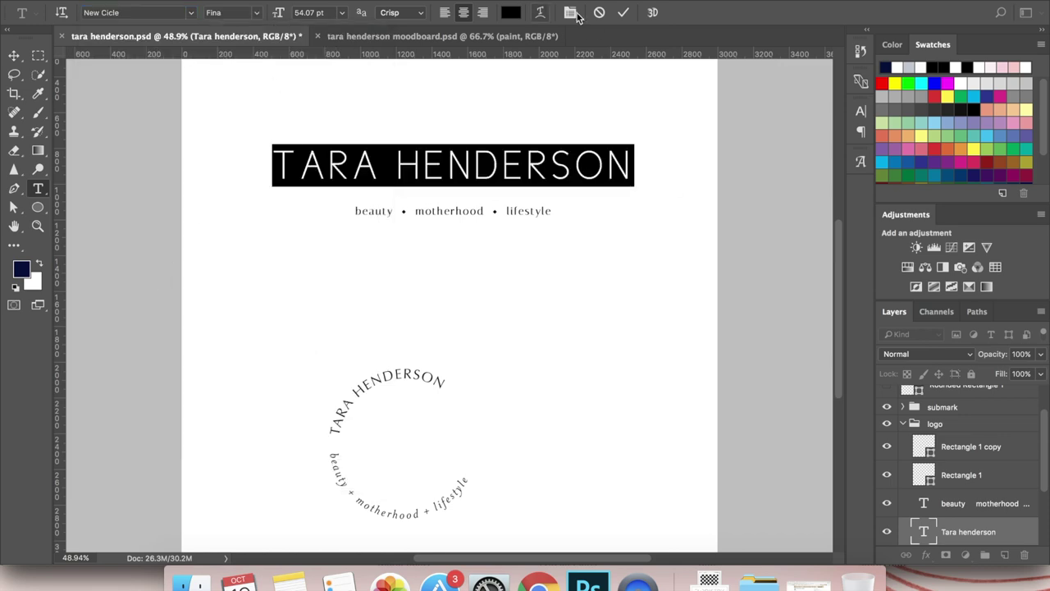
click(247, 12)
click(240, 50)
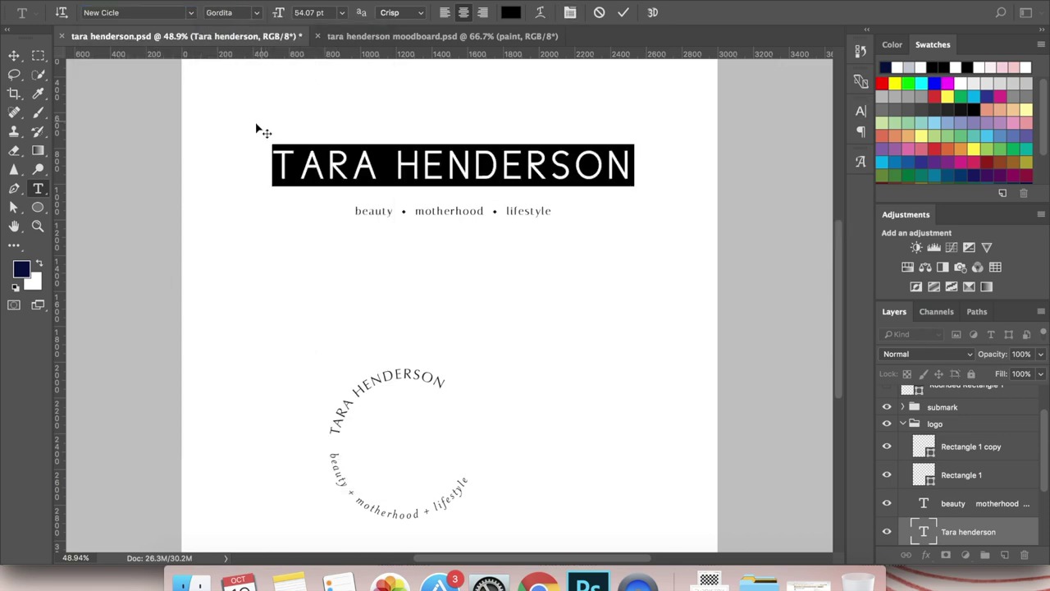
key(super+Return)
Change the tagline below the main name to an italic Palatino font.
key(v)
scroll(255, 187, up, 1)
scroll(254, 185, up, 3)
scroll(254, 183, down, 2)
key(t)
click(345, 242)
key(ctrl+a)
click(135, 12)
text(pala)
click(189, 100)
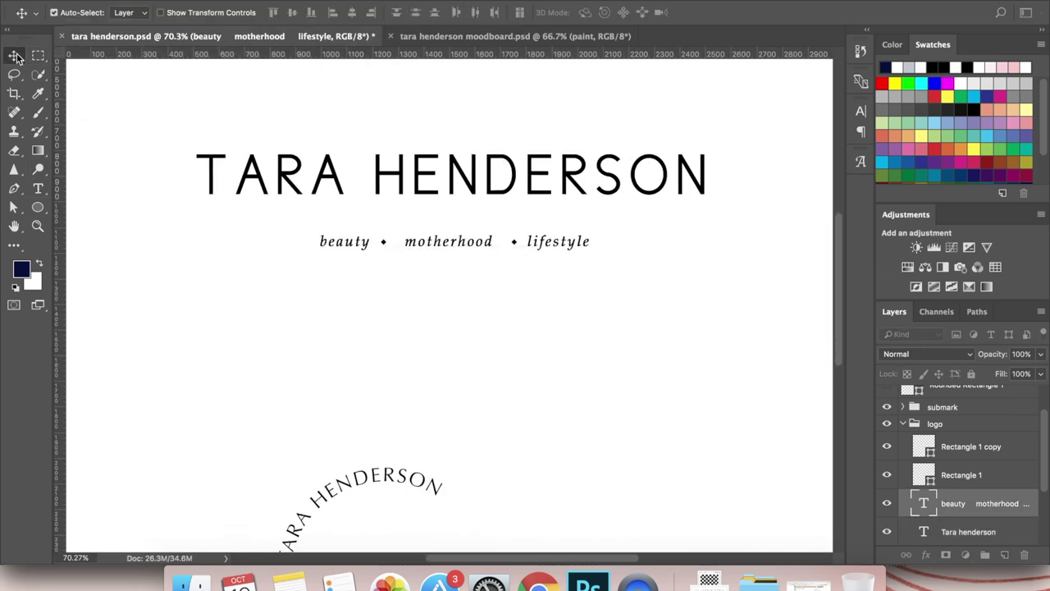
Reposition the two diamond separators so they sit evenly between the tagline words.
click(989, 475)
click(975, 456)
shift+click(969, 504)
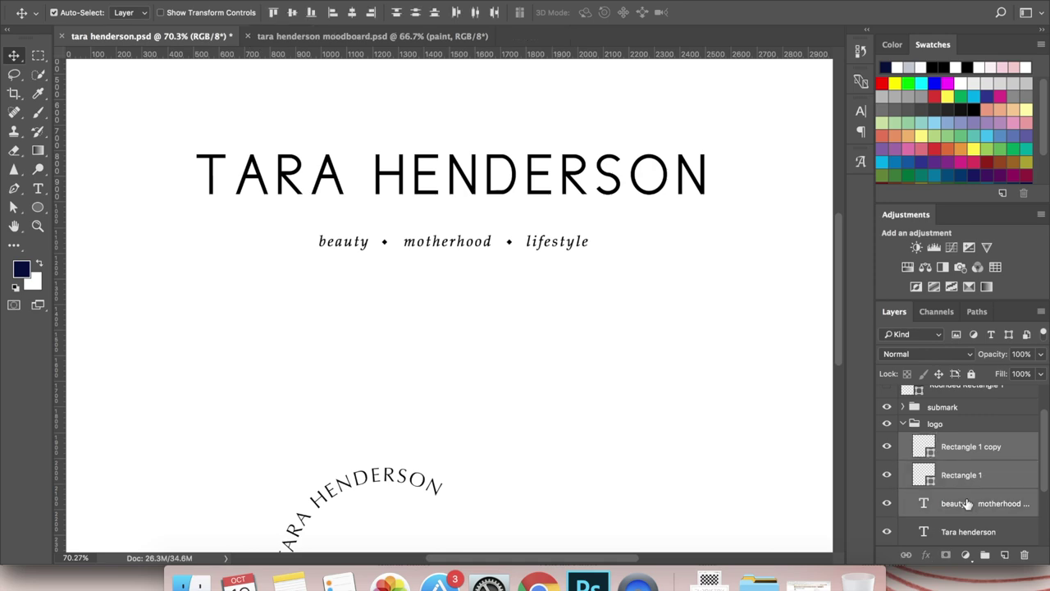
key(Return)
Change the main name's font to Golden Ratio Demo.
click(581, 169)
key(t)
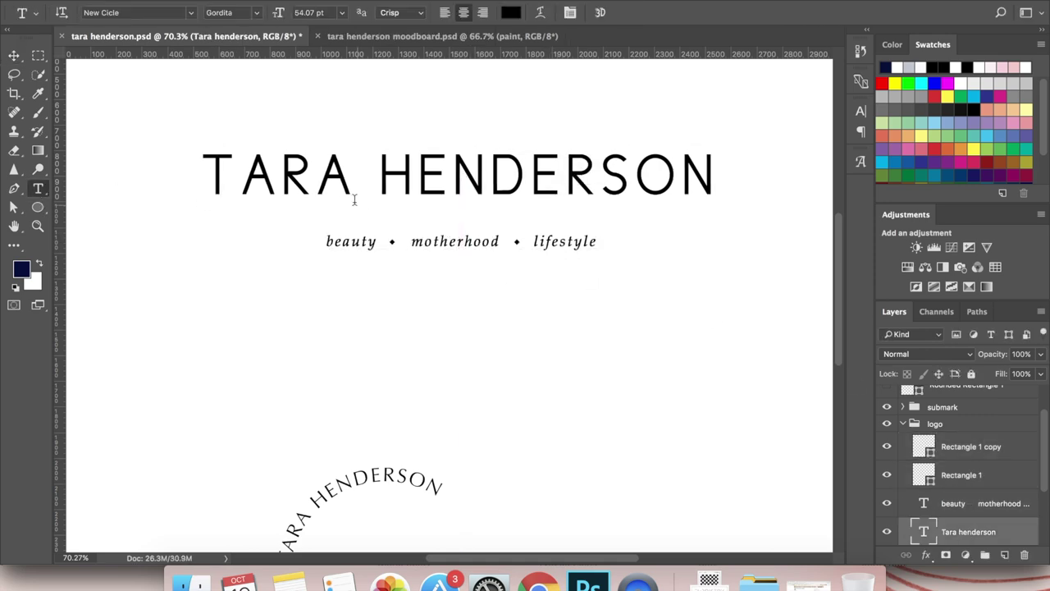
triple_click(351, 190)
click(191, 13)
scroll(192, 75, down, 15)
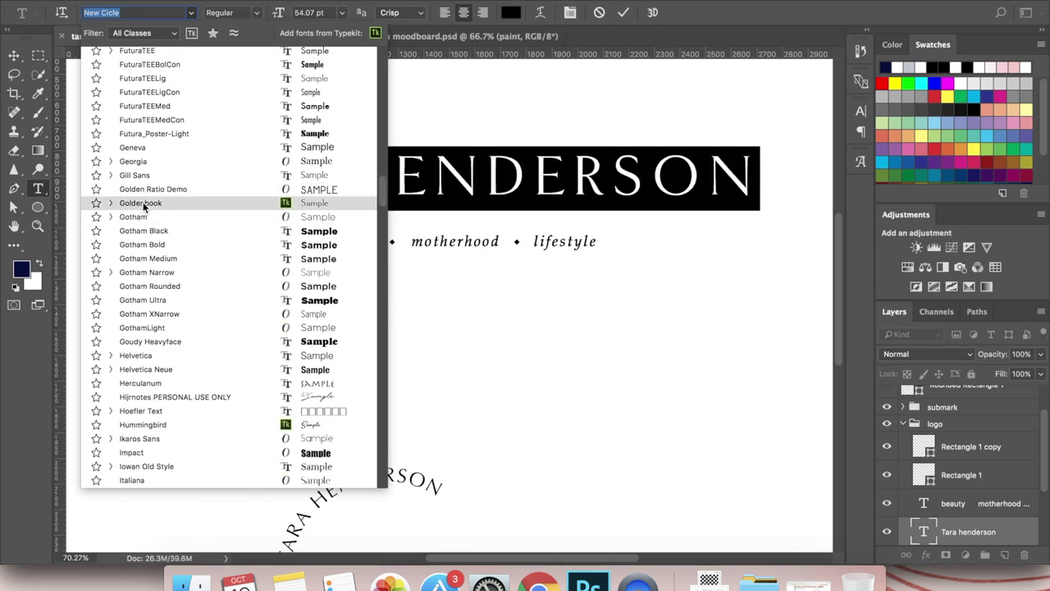
click(144, 191)
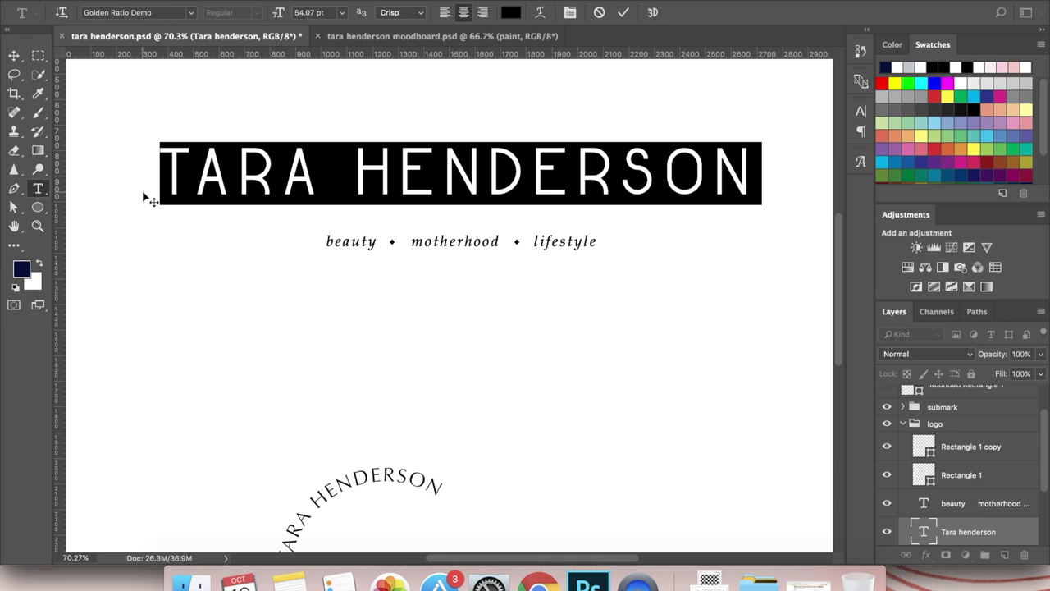
Nudge the main name closer to its tagline and move the logo higher on the canvas.
click(14, 56)
drag(544, 184, 544, 194)
scroll(488, 228, down, 1)
key(super+t)
drag(489, 228, 486, 284)
key(Return)
Duplicate the logo group and place the copy below the original.
right_click(790, 109)
click(808, 145)
key(Return)
key(super+t)
key(Return)
Break the copied name onto two lines and move its tagline and diamonds beneath the surname.
click(903, 436)
double_click(368, 290)
key(Return)
click(971, 446)
shift+click(952, 503)
mouse_move(490, 165)
mouse_down()
mouse_move(490, 388)
mouse_move(478, 385)
mouse_up()
key(Return)
Try a pink 100 px Pen line without fill behind the stacked logo's surname, and delete it.
key(p)
click(259, 334)
shift+click(645, 334)
click(182, 12)
click(197, 131)
click(206, 13)
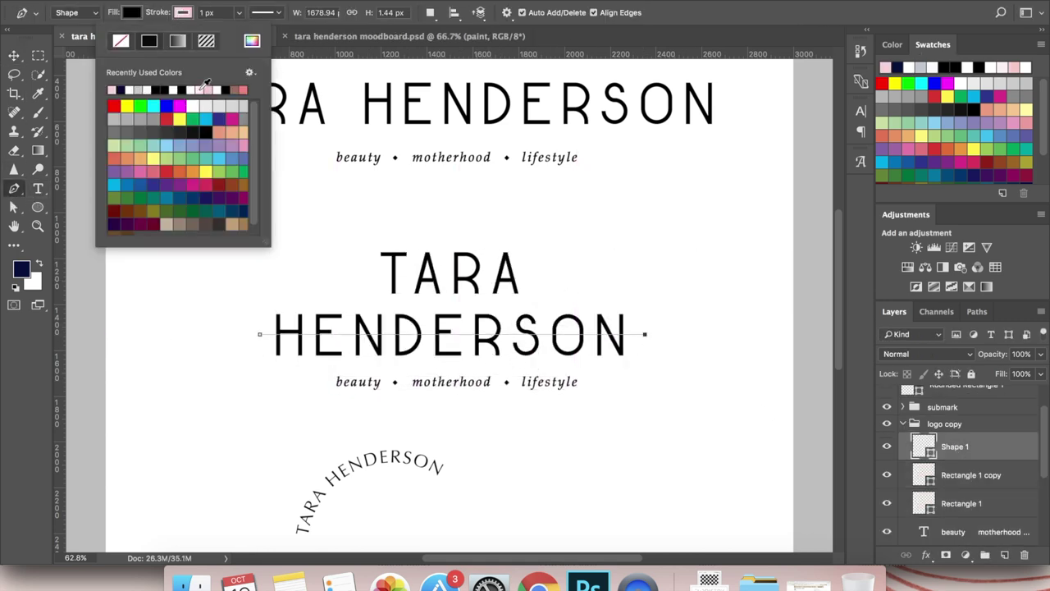
click(131, 12)
click(98, 42)
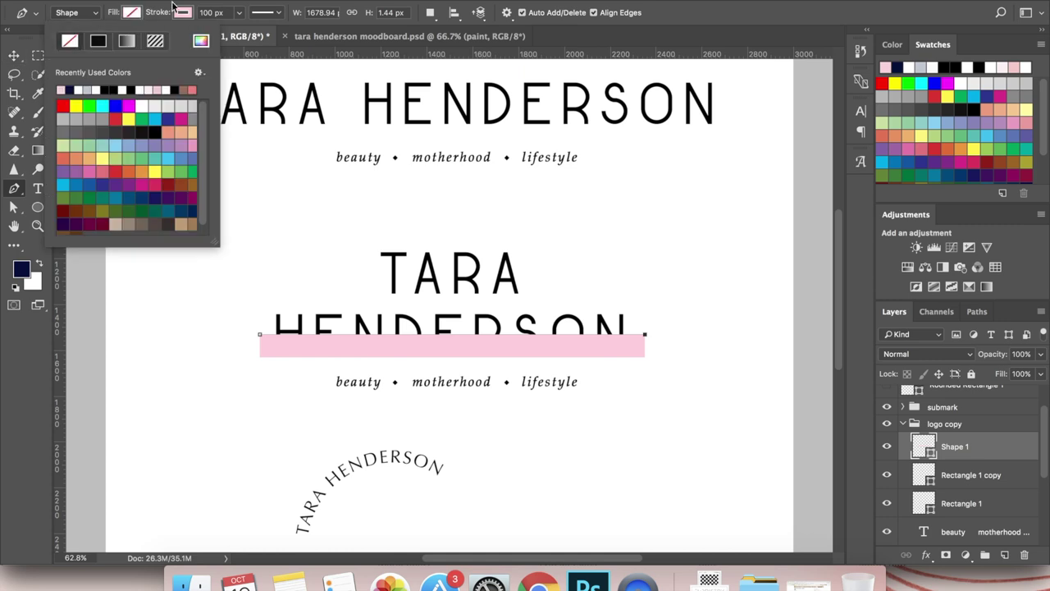
key(v)
key(super+shift+bracketleft)
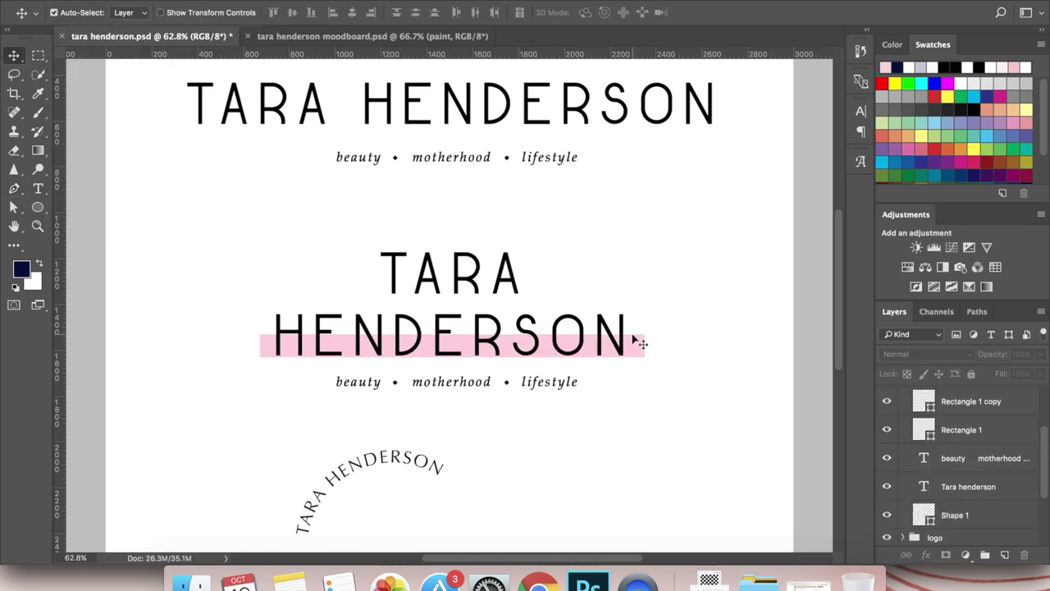
key(Delete)
Draw a filled shape rectangle about 1666 by 112 px across the stacked surname and place its layer behind the name.
drag(37, 207, 82, 207)
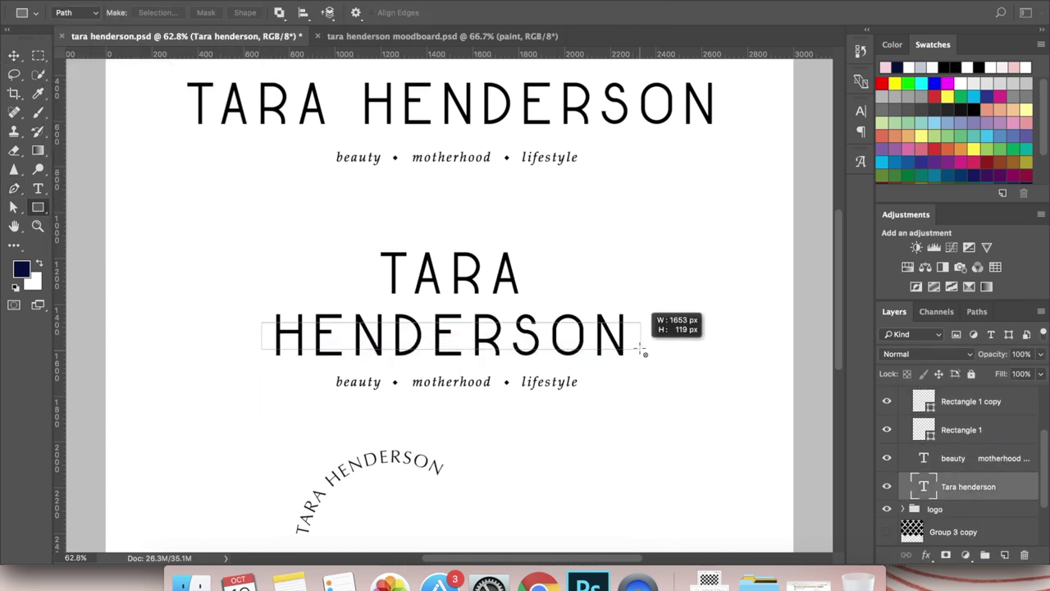
drag(646, 351, 645, 351)
key(super+z)
click(66, 13)
click(65, 4)
drag(255, 324, 639, 350)
click(183, 12)
click(132, 12)
click(187, 90)
click(14, 55)
drag(962, 487, 962, 527)
Recolour the rectangle behind the surname with a pale blush tone based on the moodboard palette.
click(426, 36)
scroll(257, 322, down, 5)
key(i)
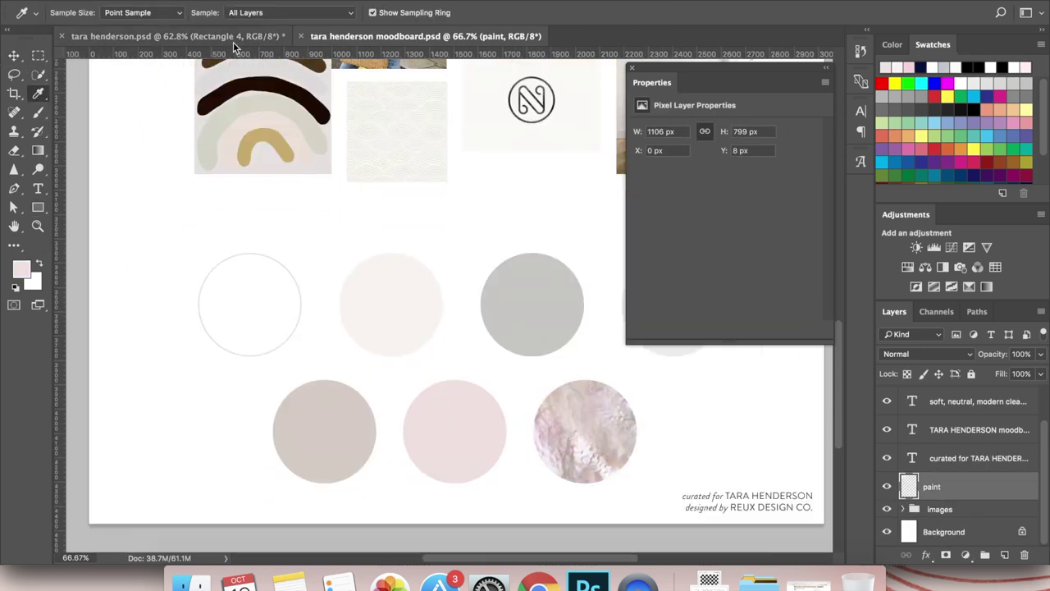
click(173, 36)
double_click(924, 532)
click(838, 316)
click(963, 167)
Remove the stroke from the rectangle behind the surname and close its properties.
key(u)
click(132, 12)
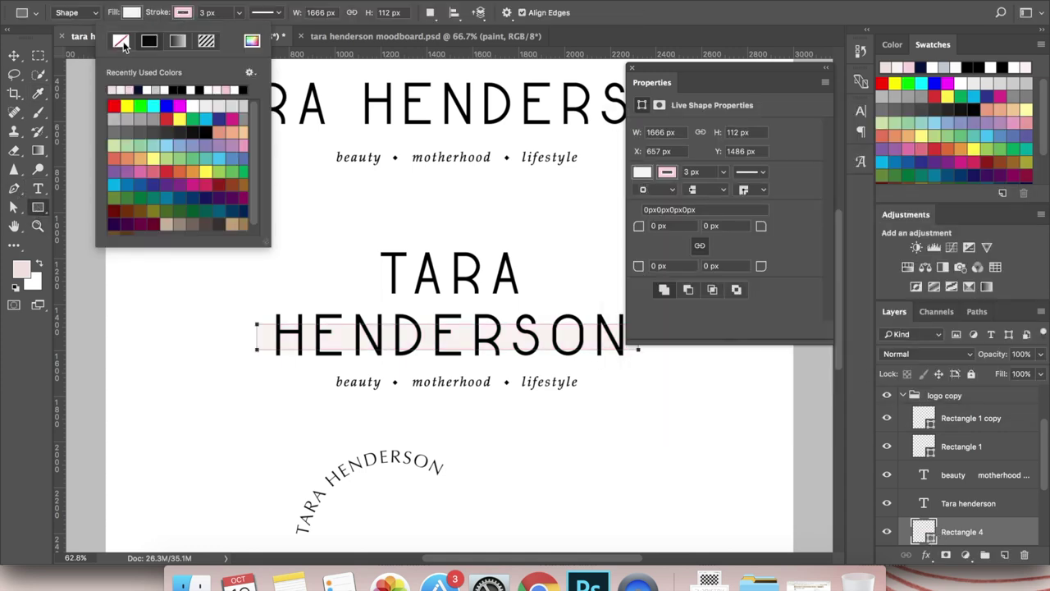
key(v)
click(632, 67)
Duplicate the pale rectangle behind the first name, narrow it to fit, and centre the name over both bars.
drag(630, 340, 534, 279)
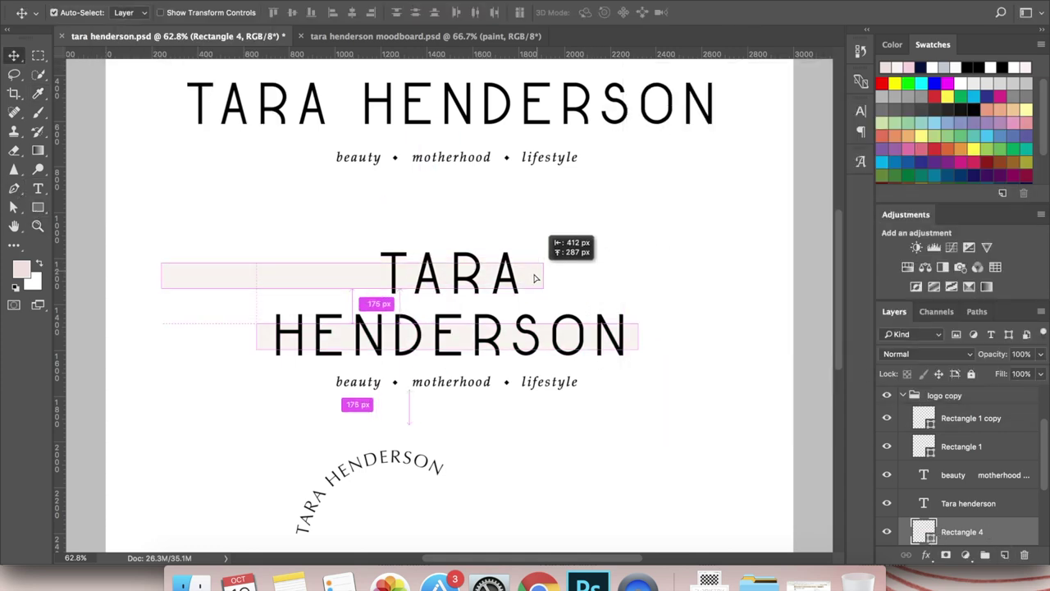
scroll(1000, 518, down, 3)
shift+click(969, 422)
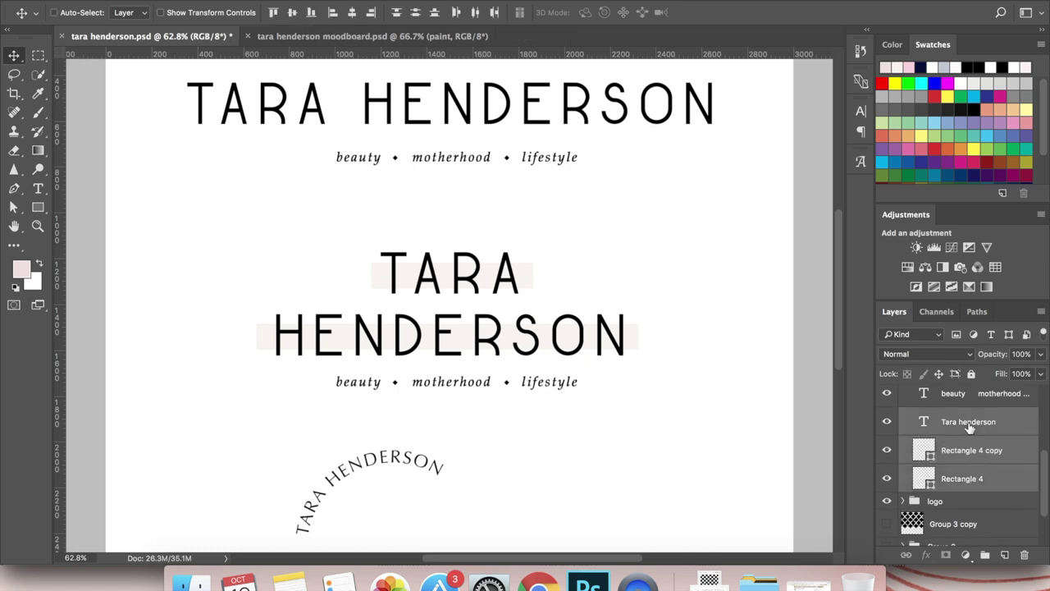
click(962, 481)
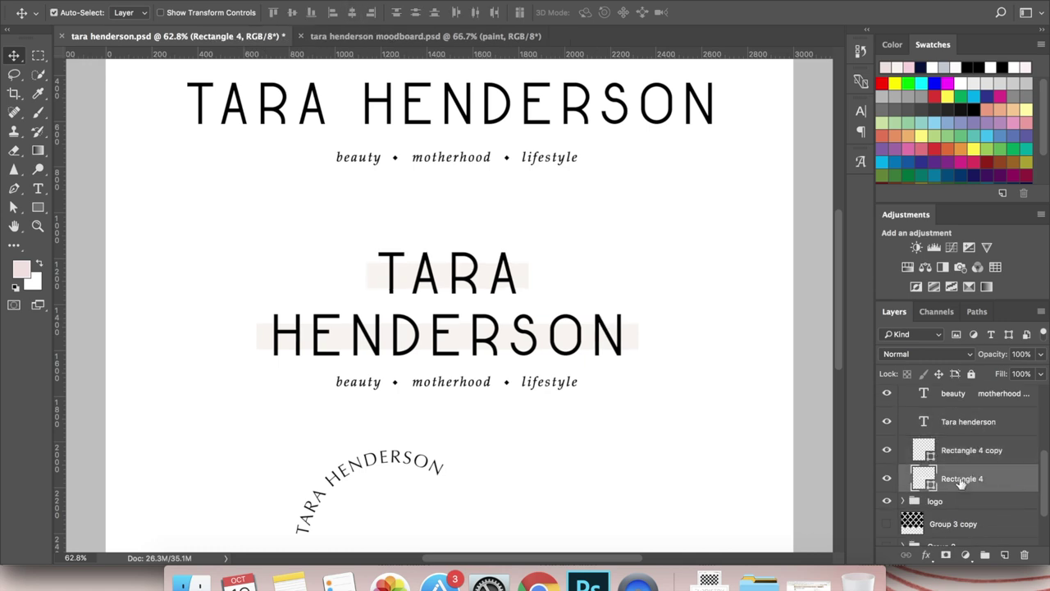
click(972, 450)
scroll(579, 382, down, 3)
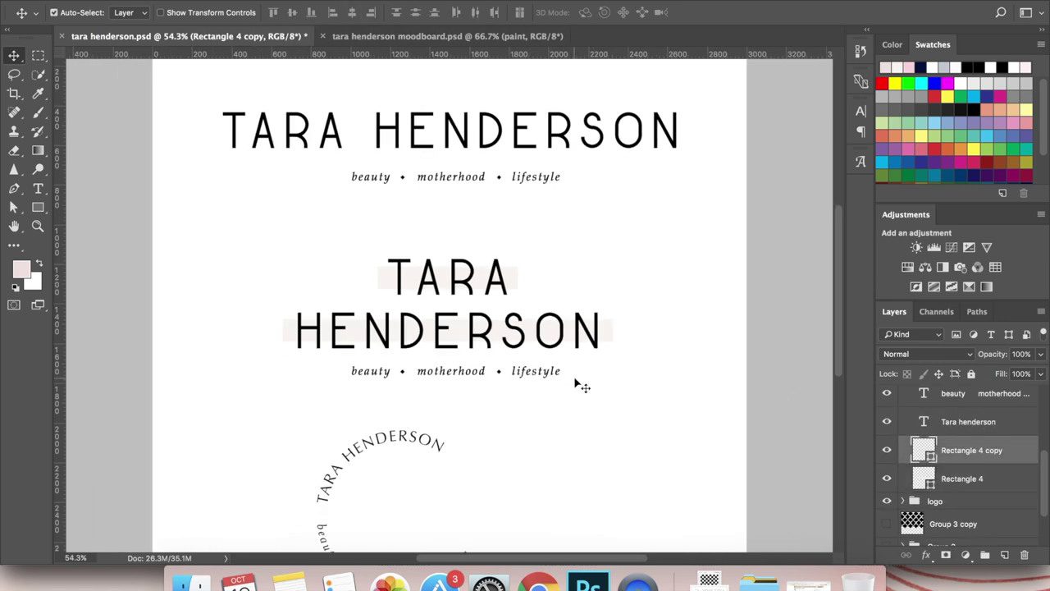
scroll(977, 460, up, 1)
Duplicate the stacked logo group, place the copy directly beneath it, and hide the submark group.
click(966, 418)
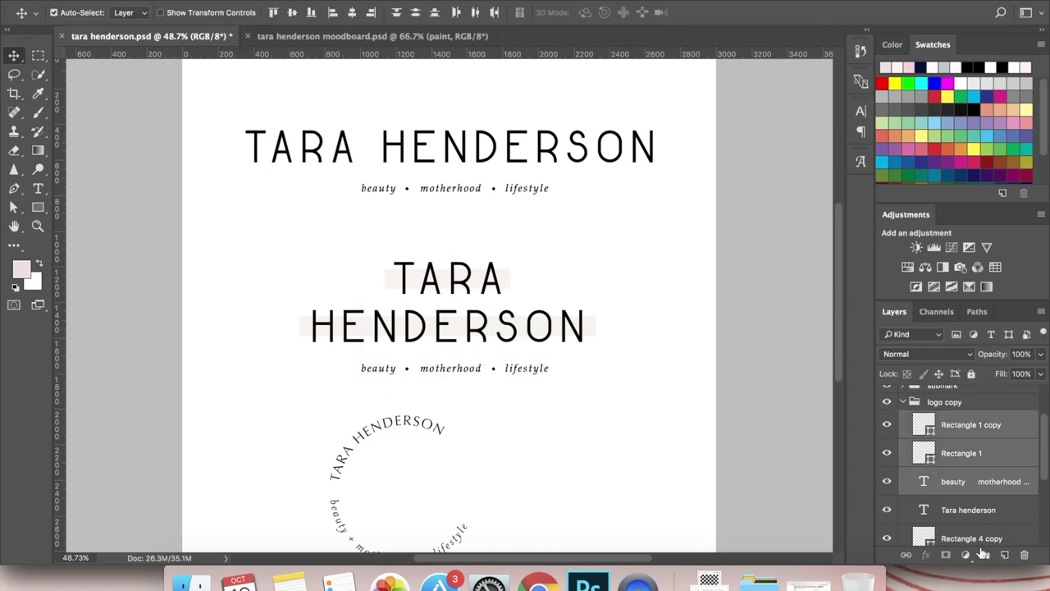
right_click(952, 455)
drag(525, 328, 422, 375)
scroll(654, 361, up, 5)
scroll(655, 361, down, 2)
key(ctrl+Tab)
scroll(547, 296, up, 5)
key(ctrl+Tab)
scroll(449, 320, down, 4)
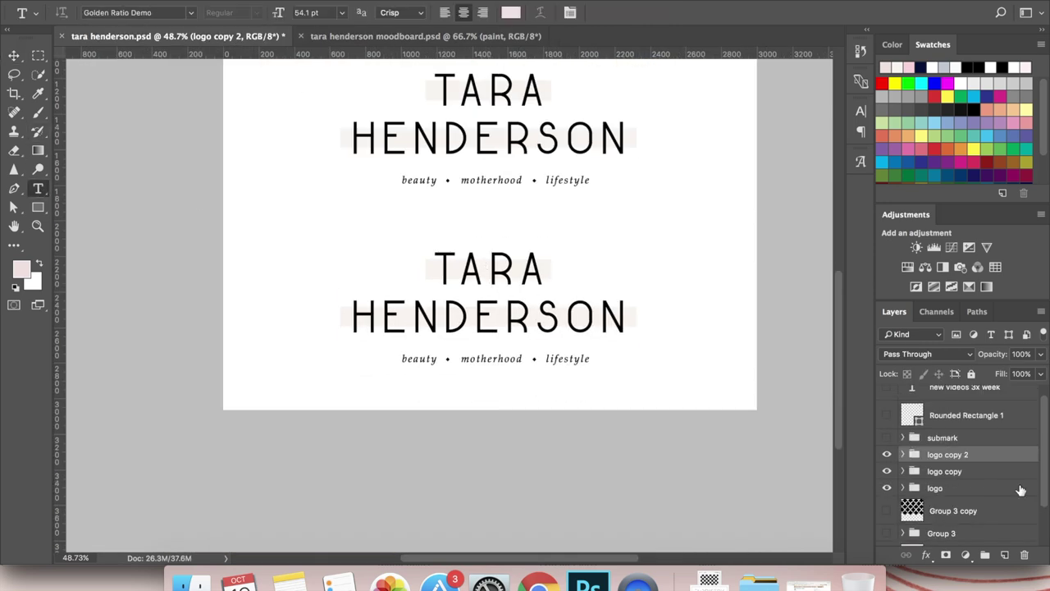
Remove the pale bars from the lowest logo copy and shrink its surname to about the first name's width.
click(903, 454)
scroll(969, 484, down, 2)
click(968, 478)
double_click(492, 317)
drag(280, 12, 254, 17)
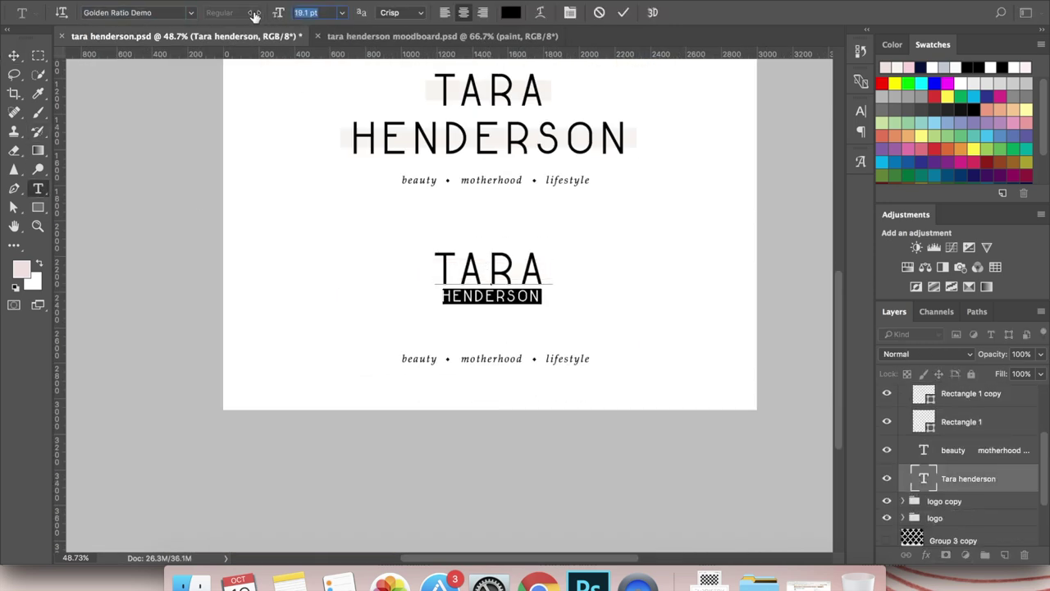
key(ctrl+Return)
key(ctrl+plus)
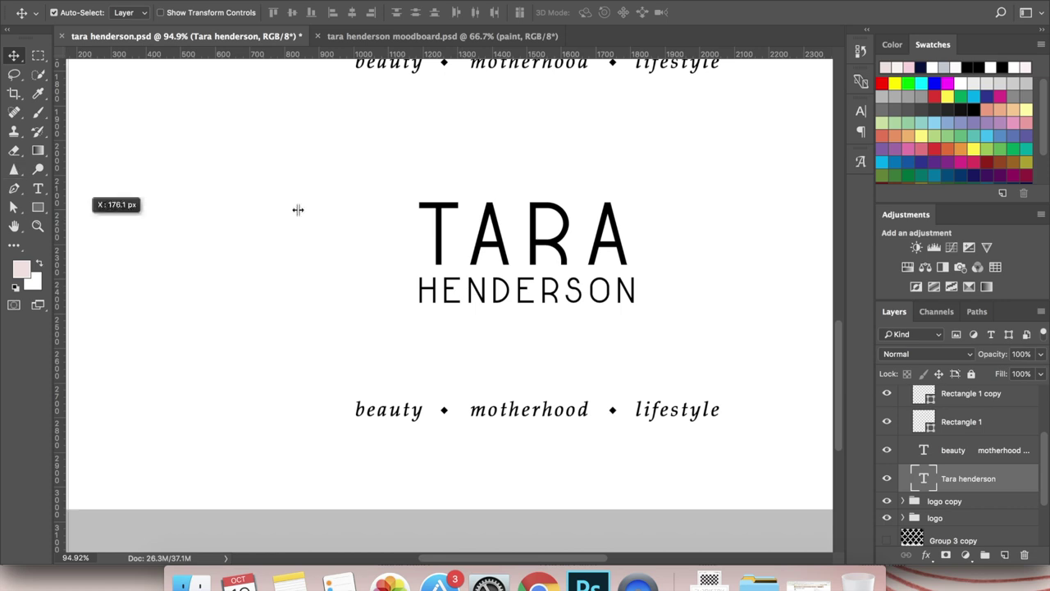
Move the surname onto its own text layer beneath the first name, sized 21.4 pt to fit between the guides.
double_click(558, 298)
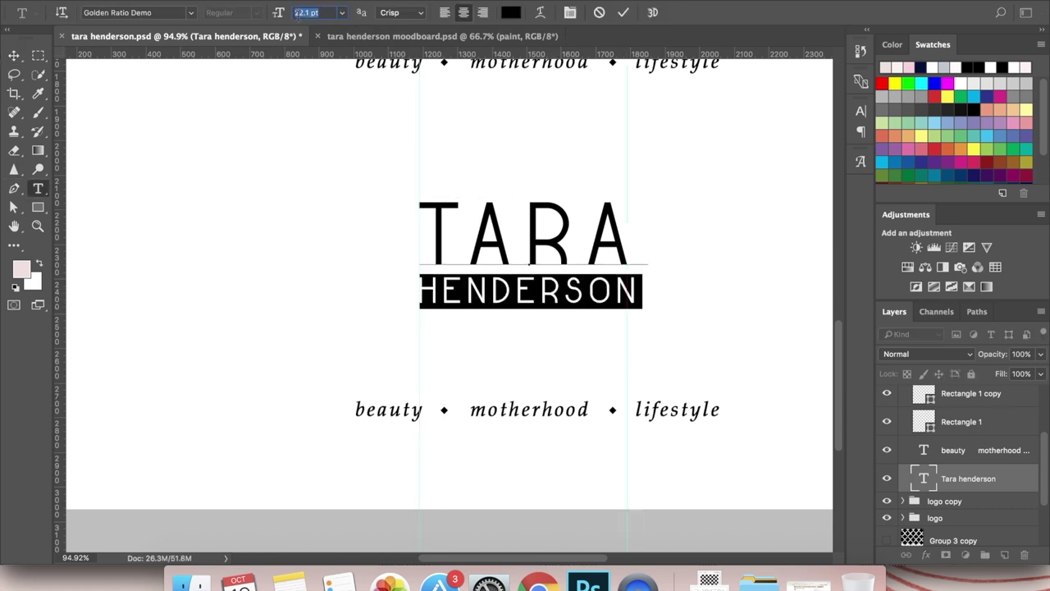
key(Return)
key(BackSpace)
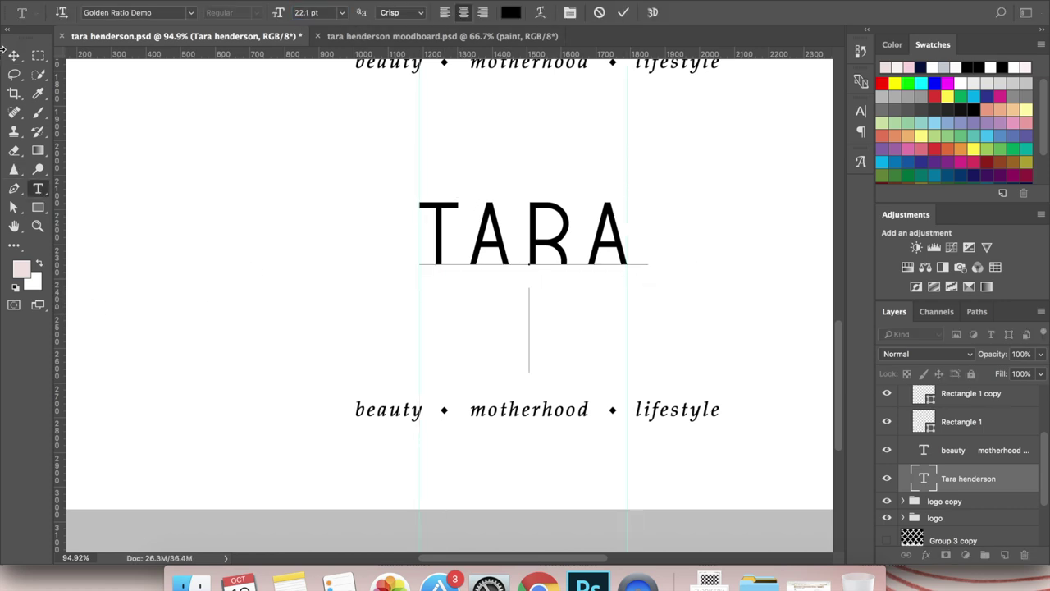
key(ctrl+Return)
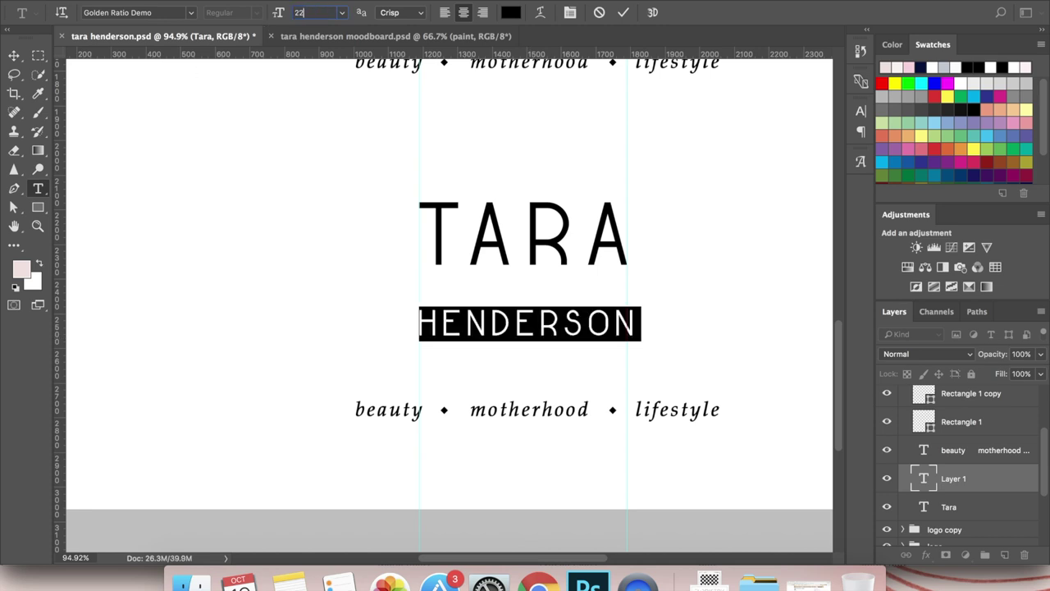
click(13, 56)
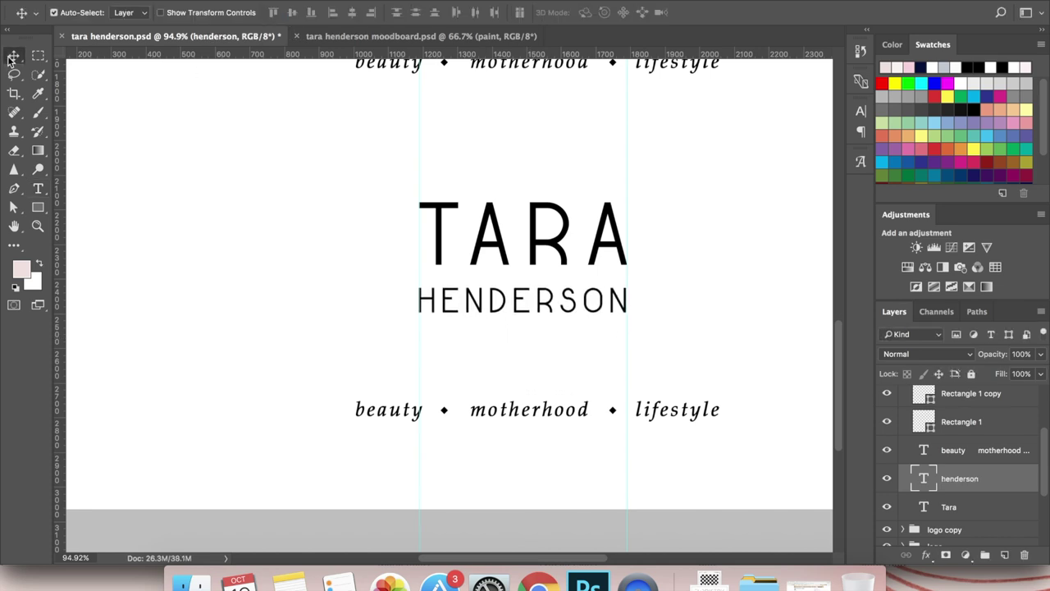
Draw a short horizontal line about 138 px wide with a 10 px black stroke, centred beneath the surname.
click(182, 13)
click(110, 91)
key(Return)
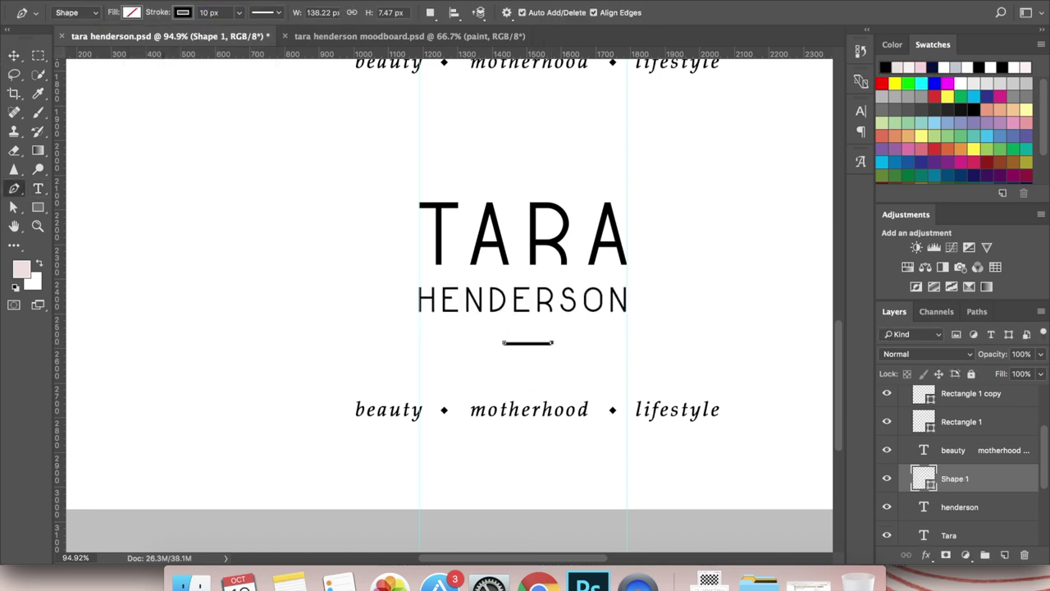
key(v)
key(super+minus)
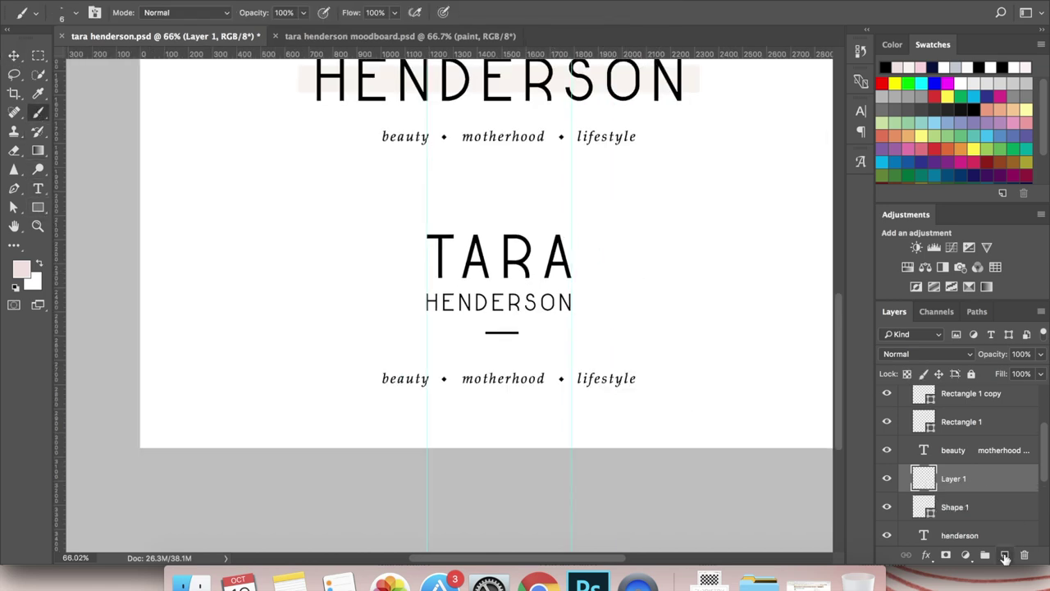
Brush a pale pink star on a new layer and place one copy on each side of the first name.
key(super+plus)
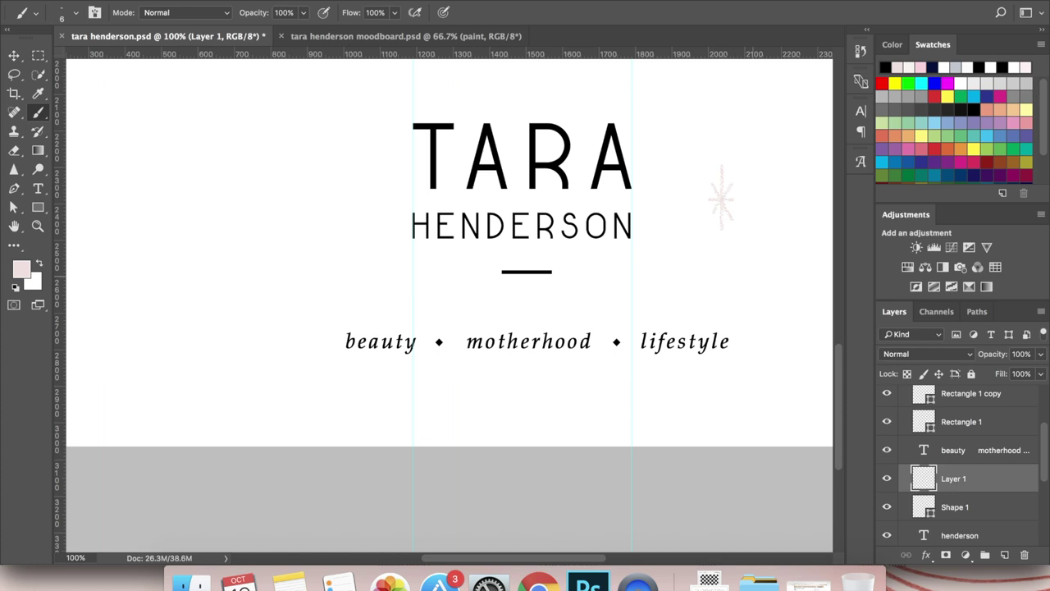
drag(533, 289, 520, 107)
scroll(528, 156, up, 3)
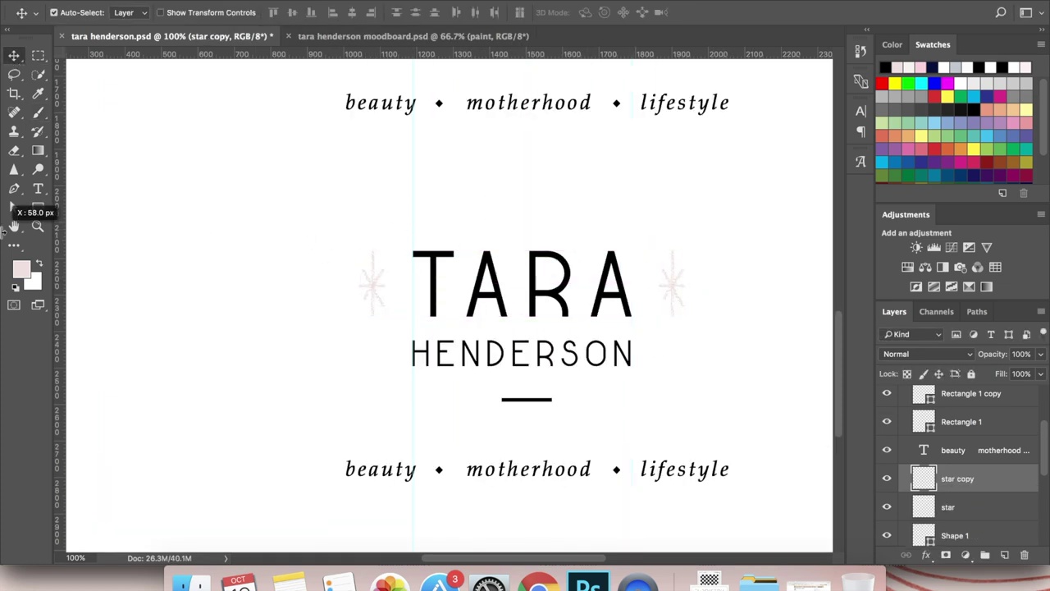
scroll(706, 316, down, 2)
scroll(706, 316, up, 1)
scroll(668, 370, down, 4)
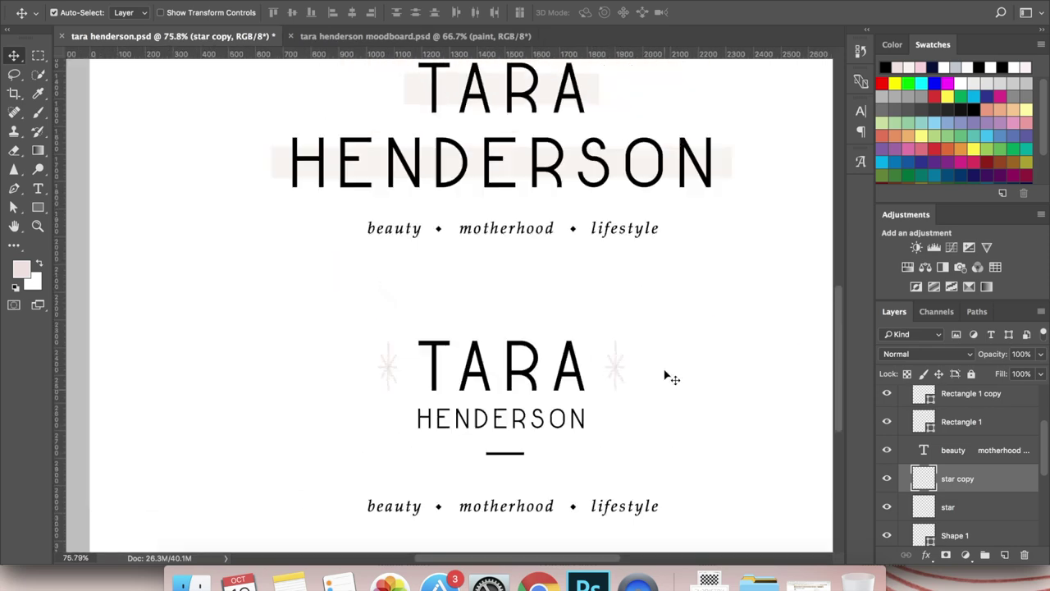
Browse the fonts for the first name and set it in Nordica Thin.
scroll(668, 370, up, 4)
double_click(480, 265)
click(190, 13)
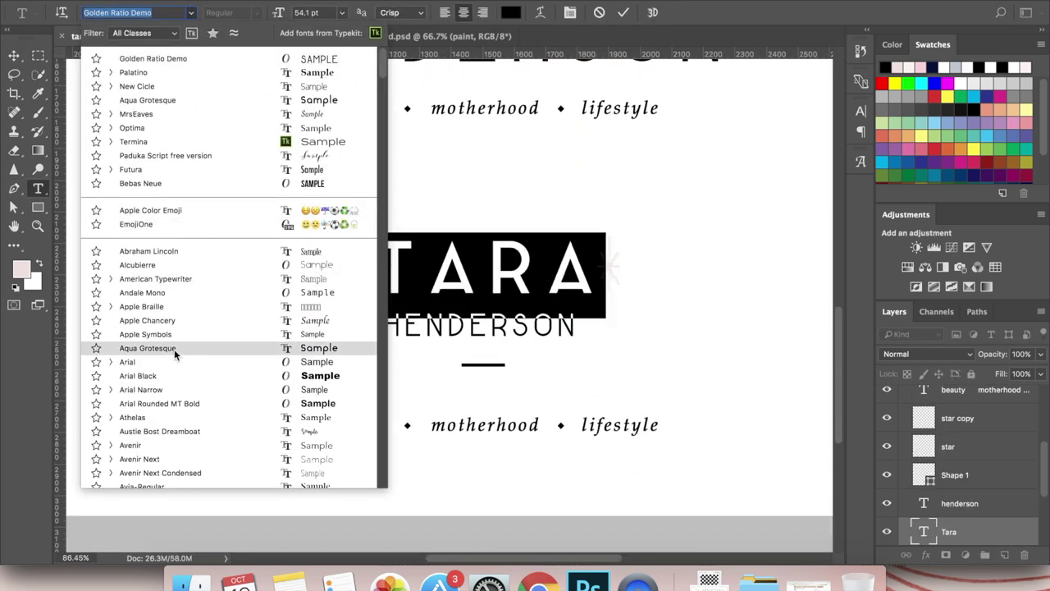
scroll(141, 170, down, 5)
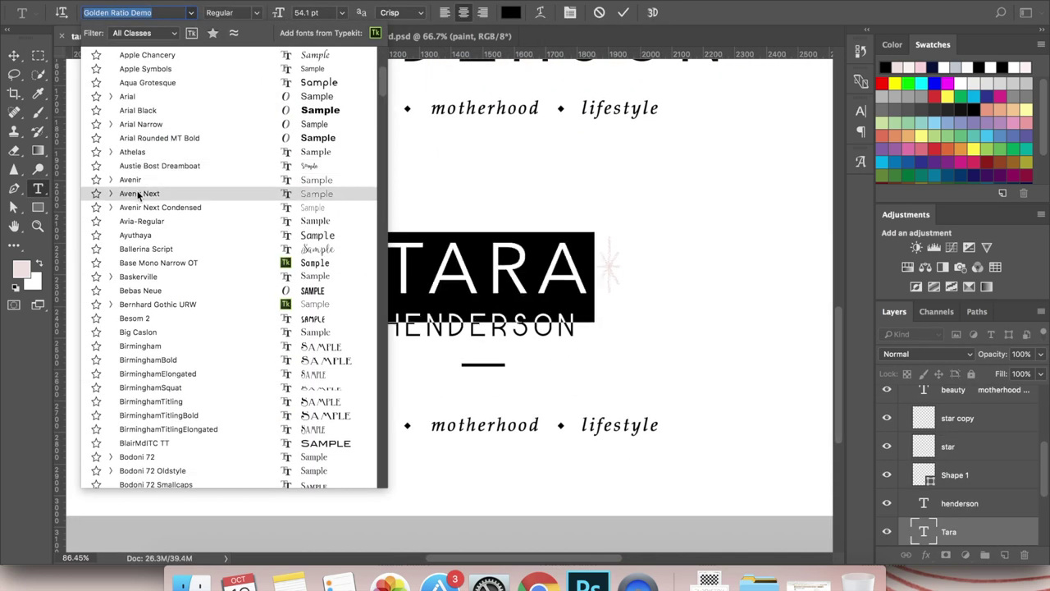
scroll(148, 168, down, 10)
scroll(158, 176, down, 15)
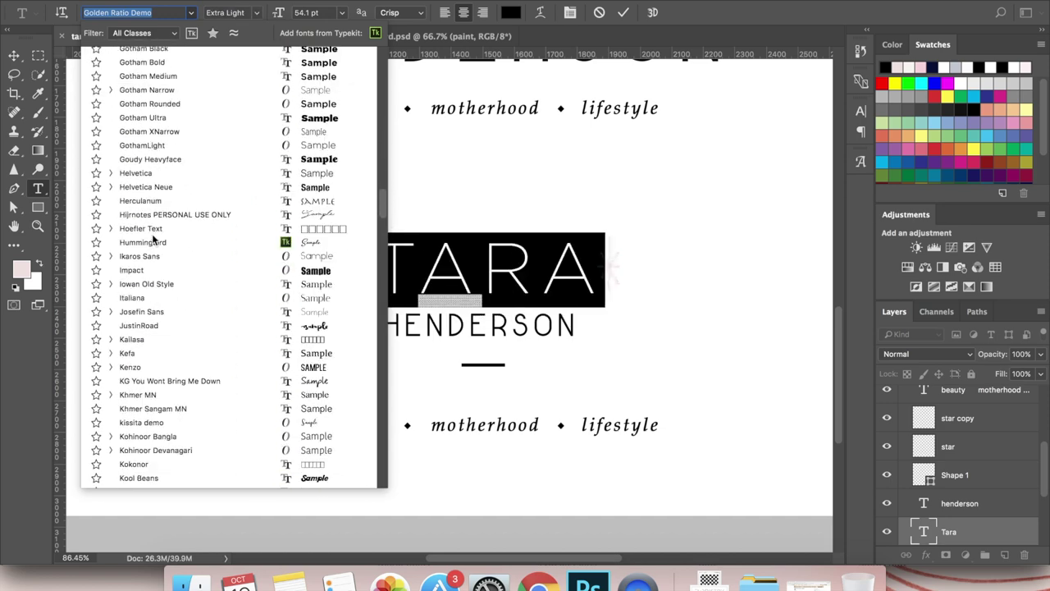
scroll(140, 413, down, 12)
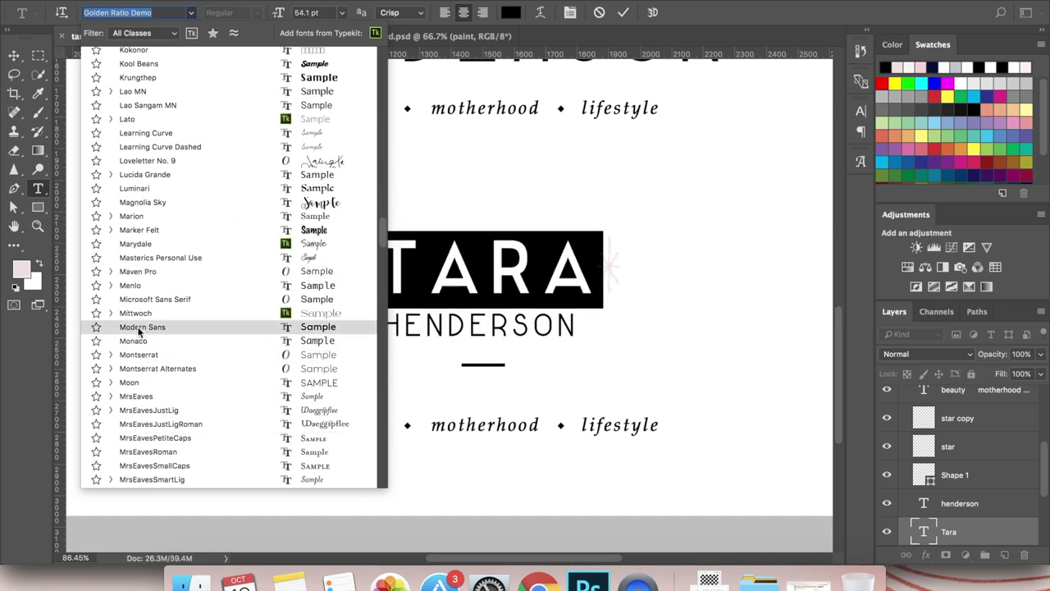
scroll(205, 274, down, 10)
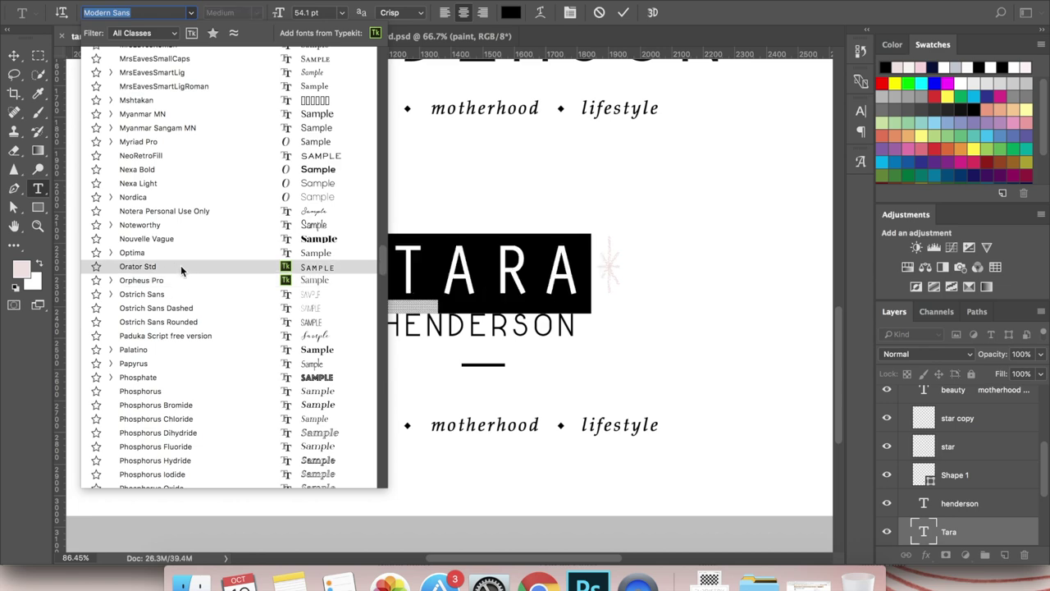
click(163, 197)
key(super+t)
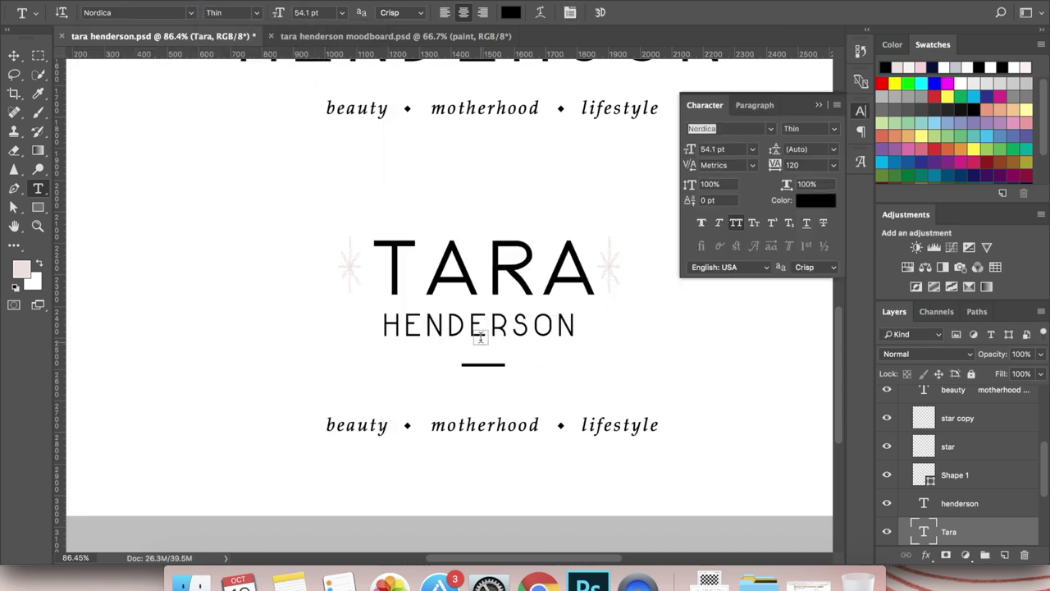
Try the Savoye LET font on the first name.
double_click(924, 532)
click(191, 12)
scroll(212, 110, down, 15)
scroll(164, 370, down, 10)
click(147, 370)
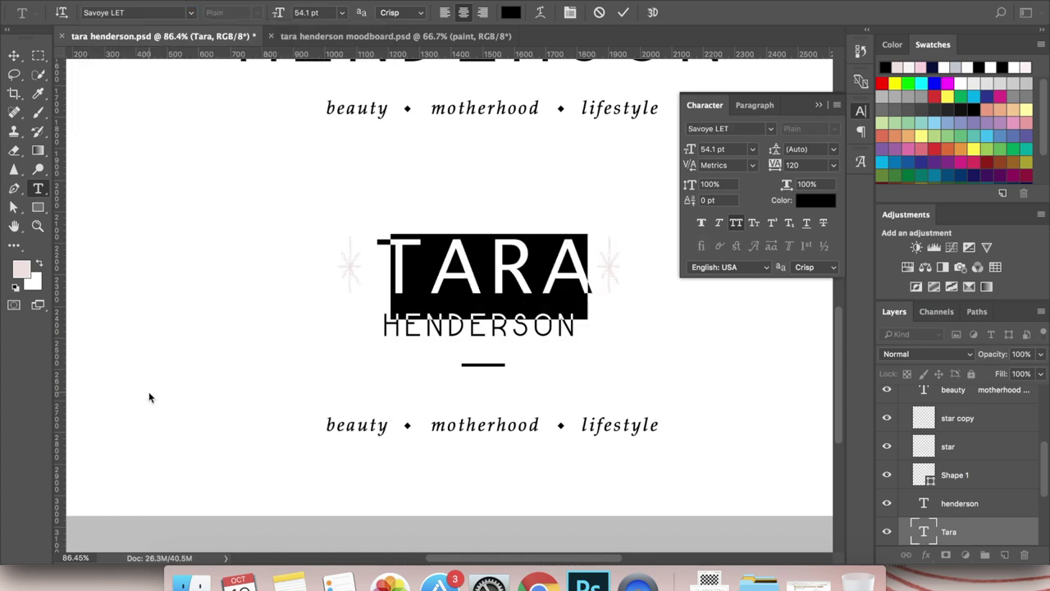
Change the first name and the surname to the Seravek Regular font.
click(191, 12)
scroll(237, 229, down, 20)
scroll(238, 228, up, 2)
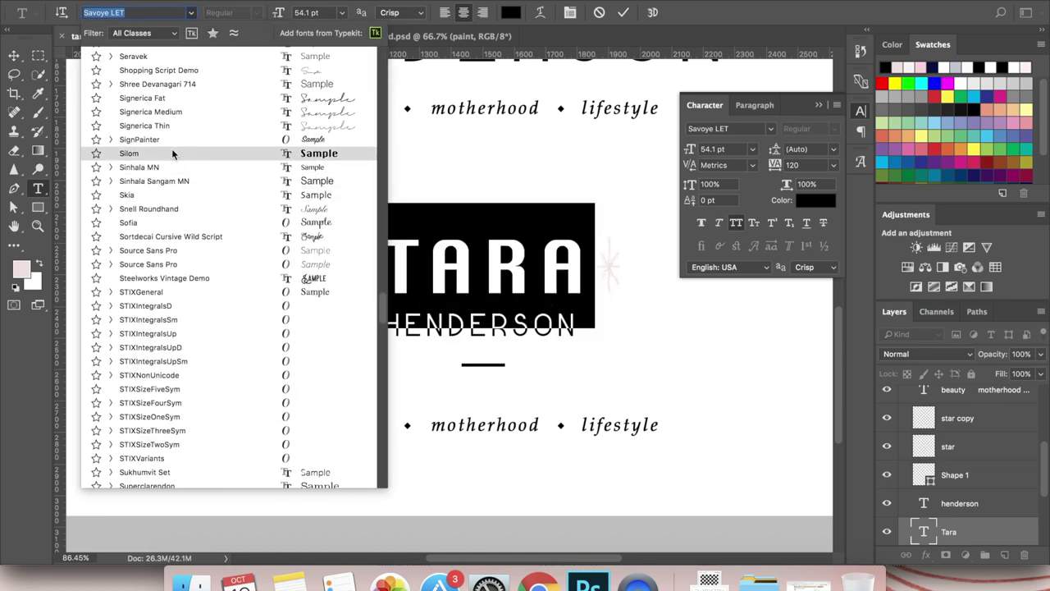
scroll(148, 202, up, 3)
click(148, 203)
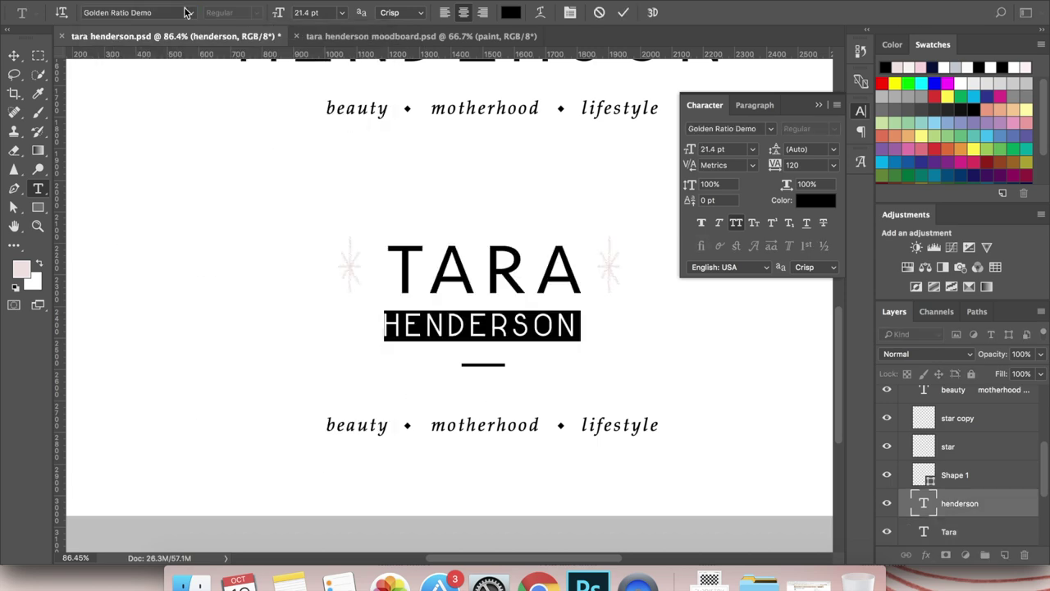
click(191, 13)
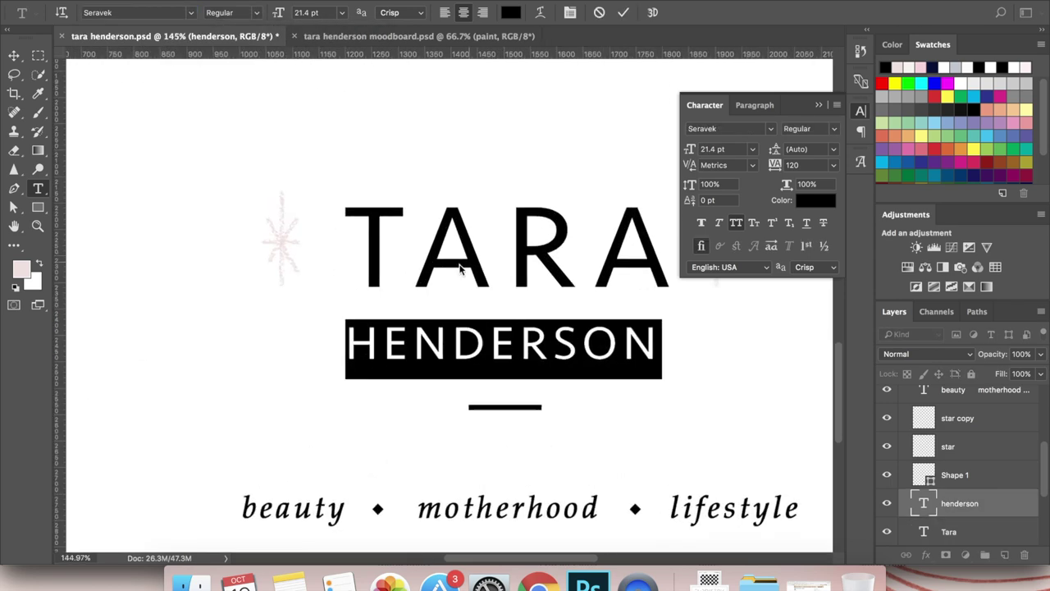
Try another Seravek weight on the first name and return it to Regular.
double_click(443, 244)
click(238, 13)
click(234, 73)
click(238, 12)
click(234, 55)
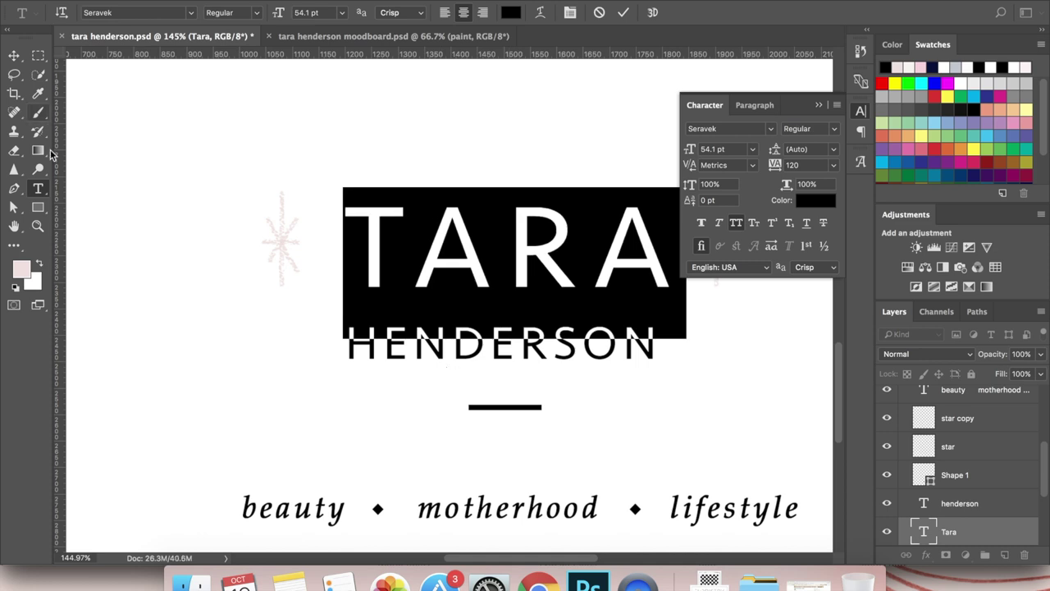
Enlarge the surname to 22.5 pt and fit it between guides at the first name's edges.
click(14, 55)
double_click(436, 357)
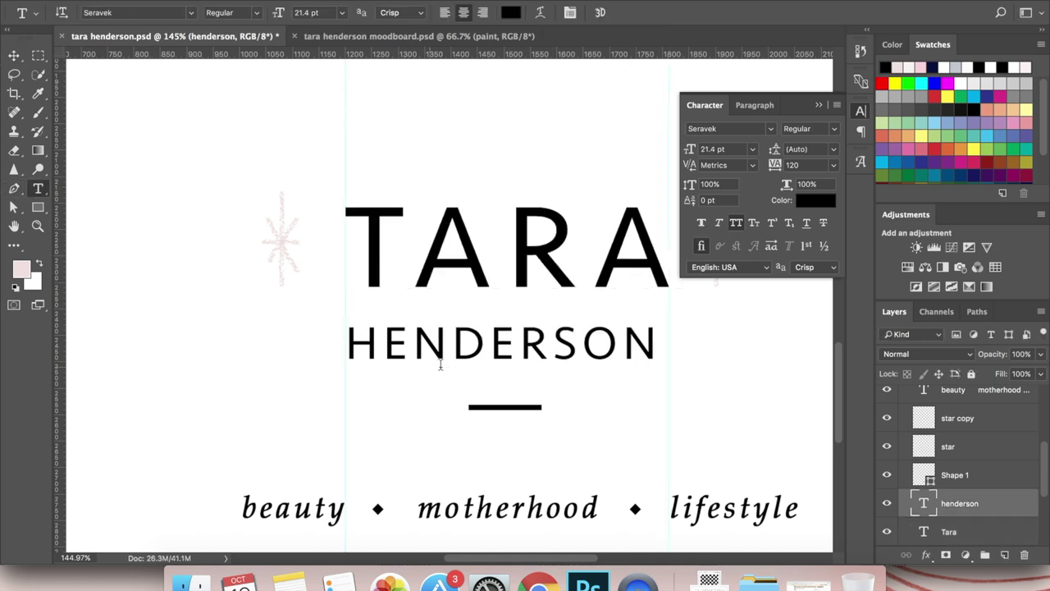
click(12, 58)
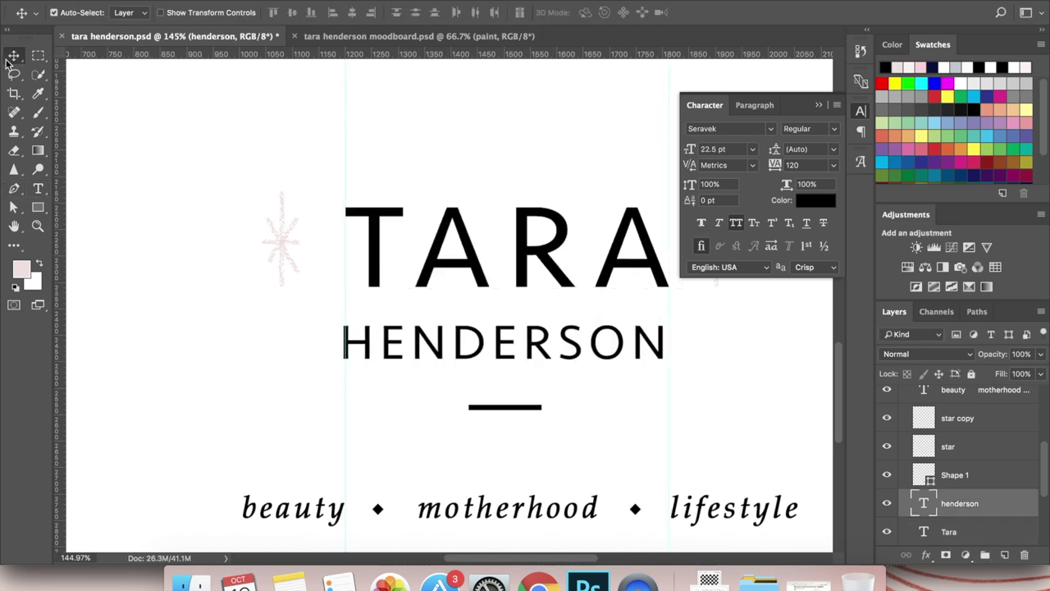
scroll(774, 296, down, 3)
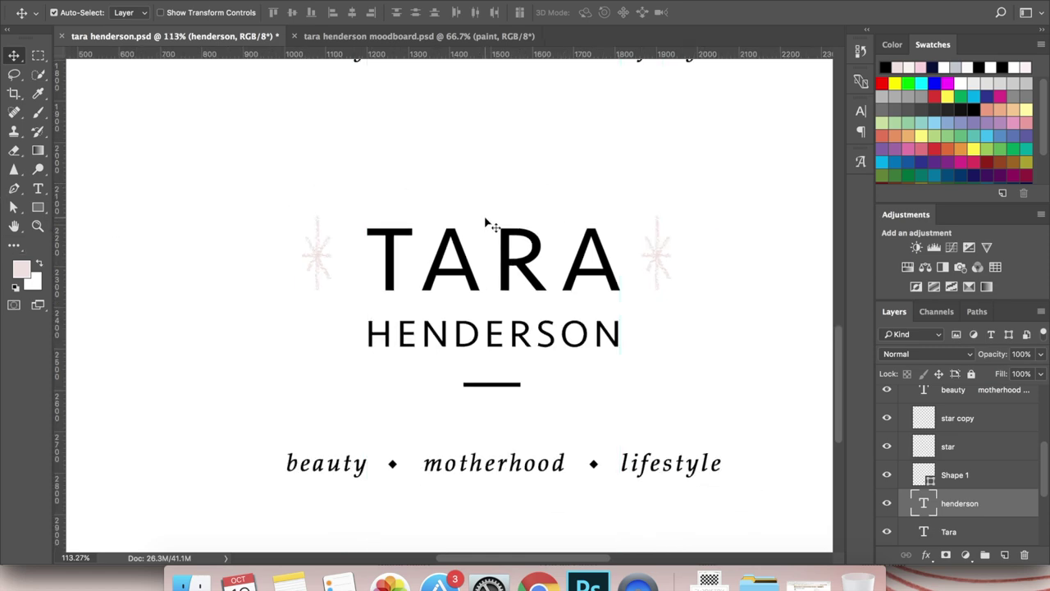
Stretch the first name to a vertical scale of 111% and compare it with the moodboard.
scroll(484, 216, down, 2)
key(t)
click(571, 12)
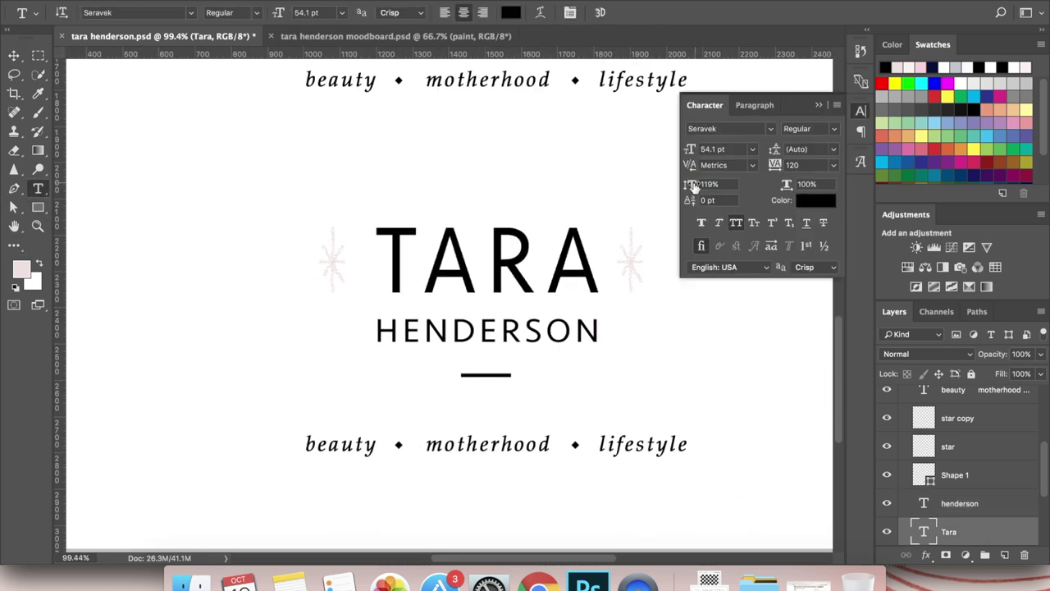
click(456, 38)
click(160, 36)
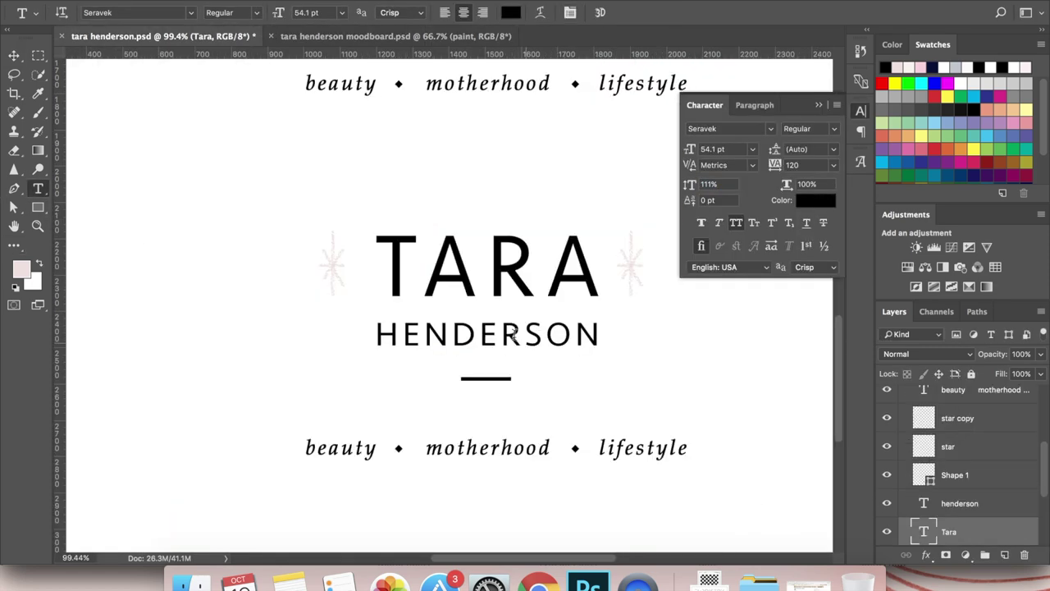
Set the first name to Seravek Light and its vertical scale to 100%.
double_click(488, 262)
click(232, 13)
click(222, 29)
click(710, 183)
text(100)
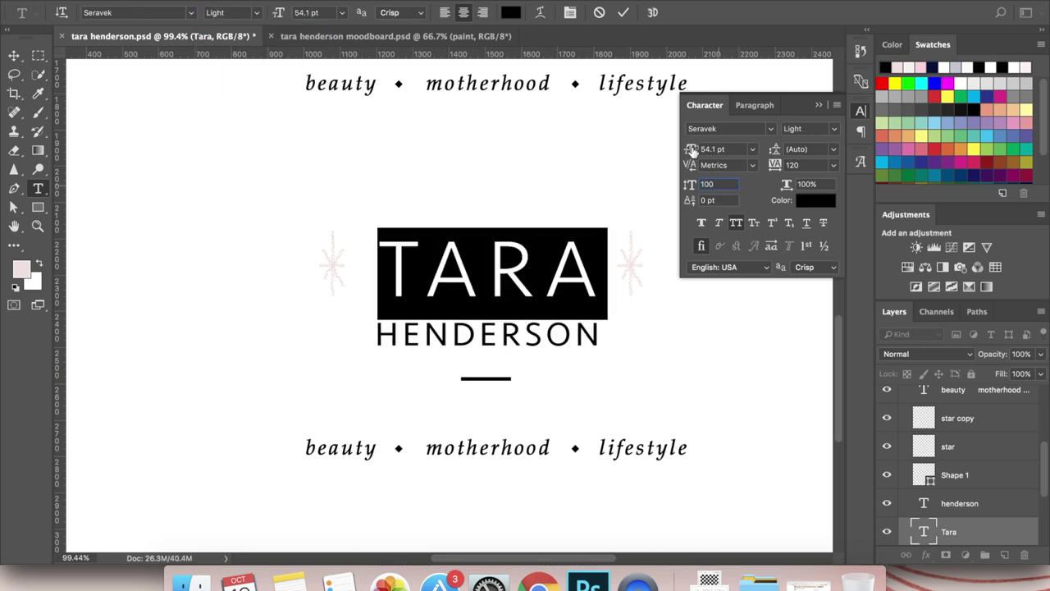
Change both the first name and the surname to the Optima Regular font.
click(131, 12)
click(164, 186)
double_click(424, 326)
click(132, 12)
click(162, 74)
key(super+Return)
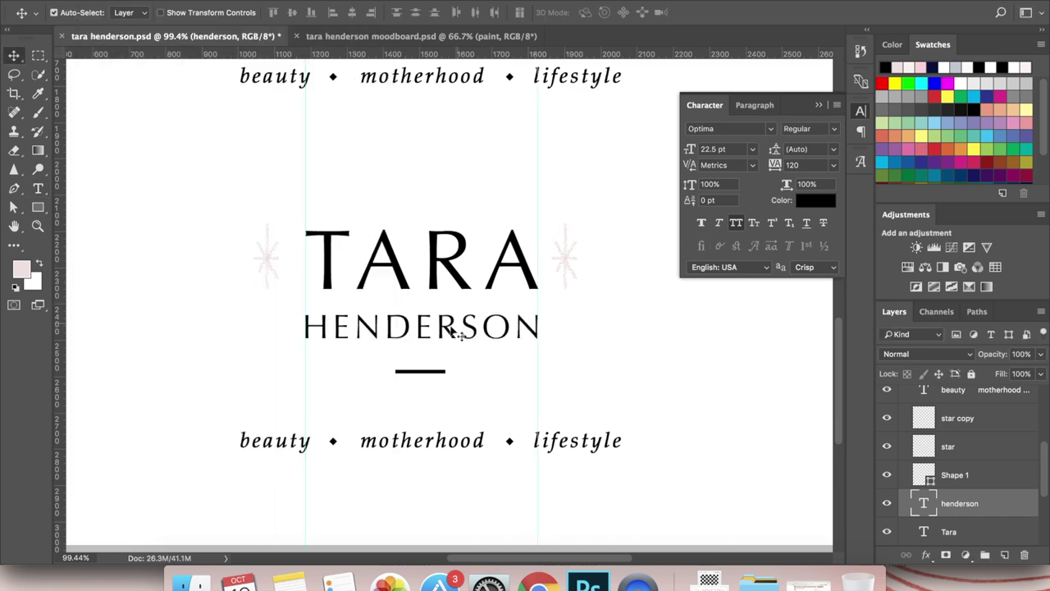
Sample the taupe swatch from the moodboard document and apply it to the first name and surname text.
scroll(448, 302, up, 3)
scroll(345, 257, down, 2)
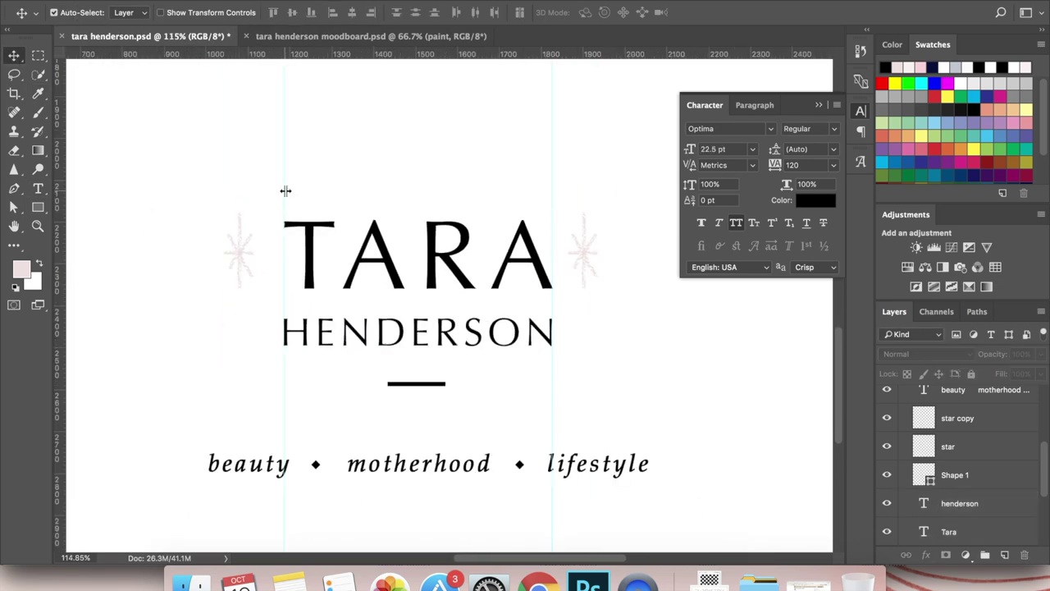
key(ctrl+Tab)
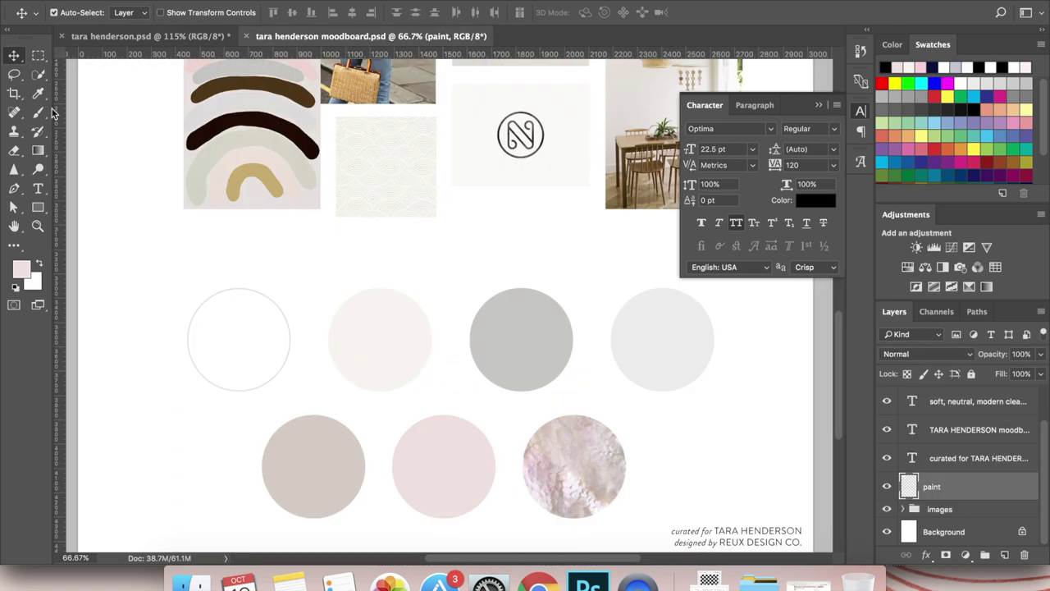
click(199, 39)
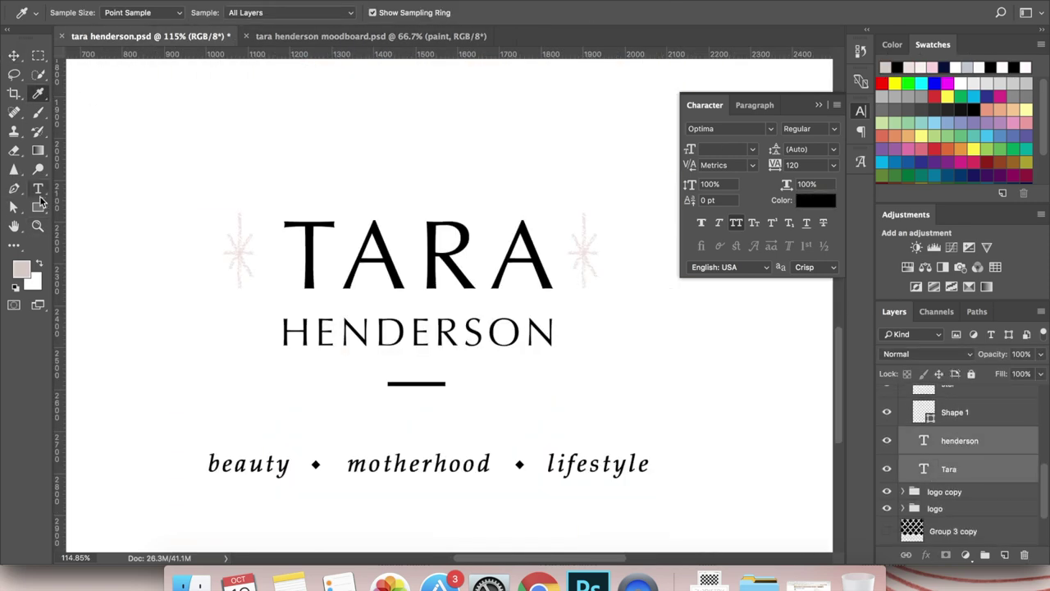
click(511, 14)
click(22, 270)
key(Return)
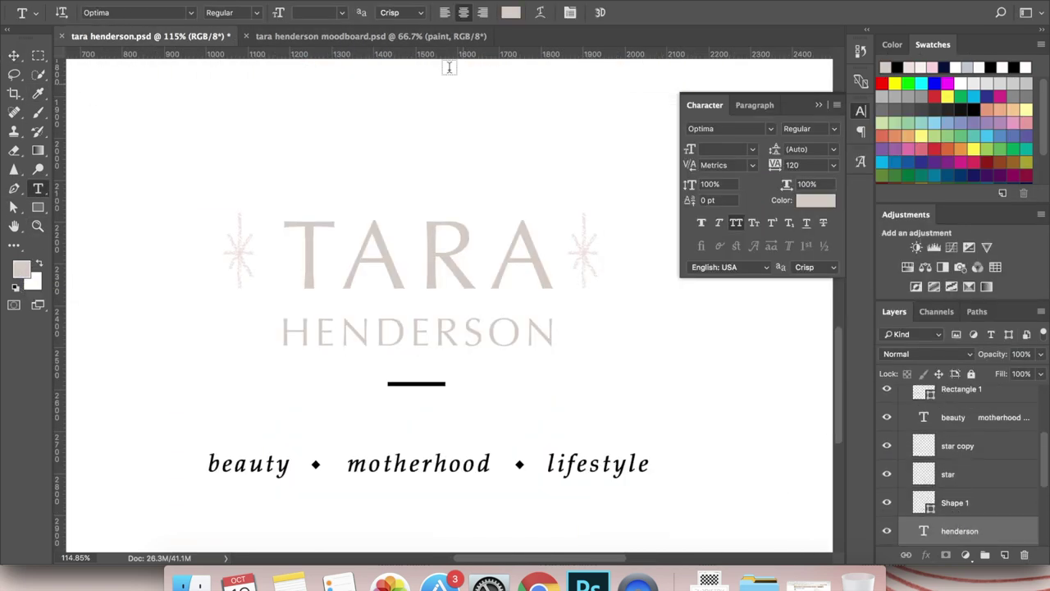
Recolour the stroke of the short line beneath the surname in the moodboard's pale pink.
click(411, 36)
click(183, 38)
scroll(966, 476, down, 2)
click(954, 517)
key(p)
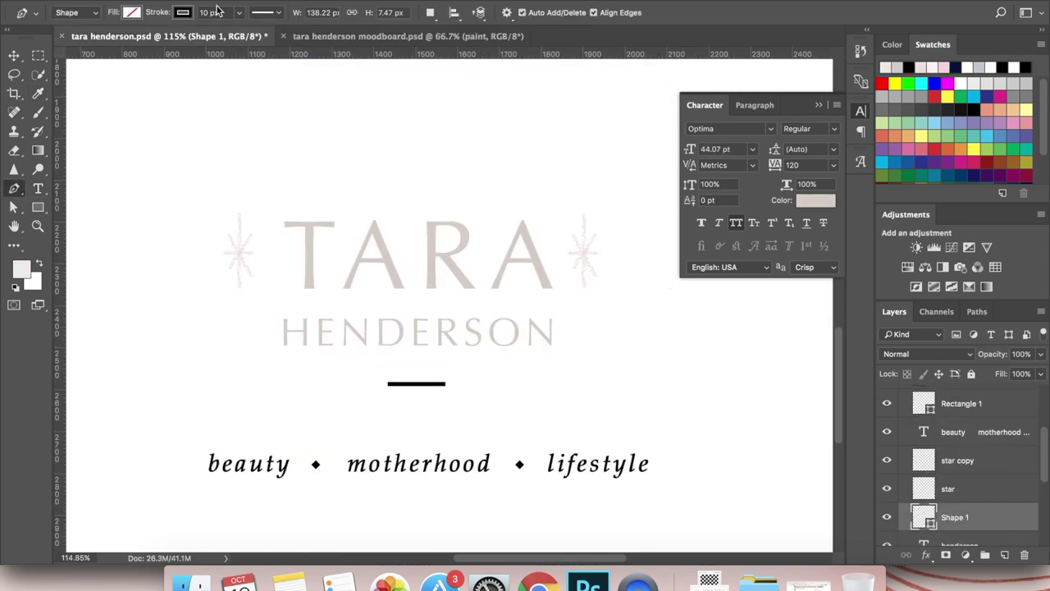
click(182, 13)
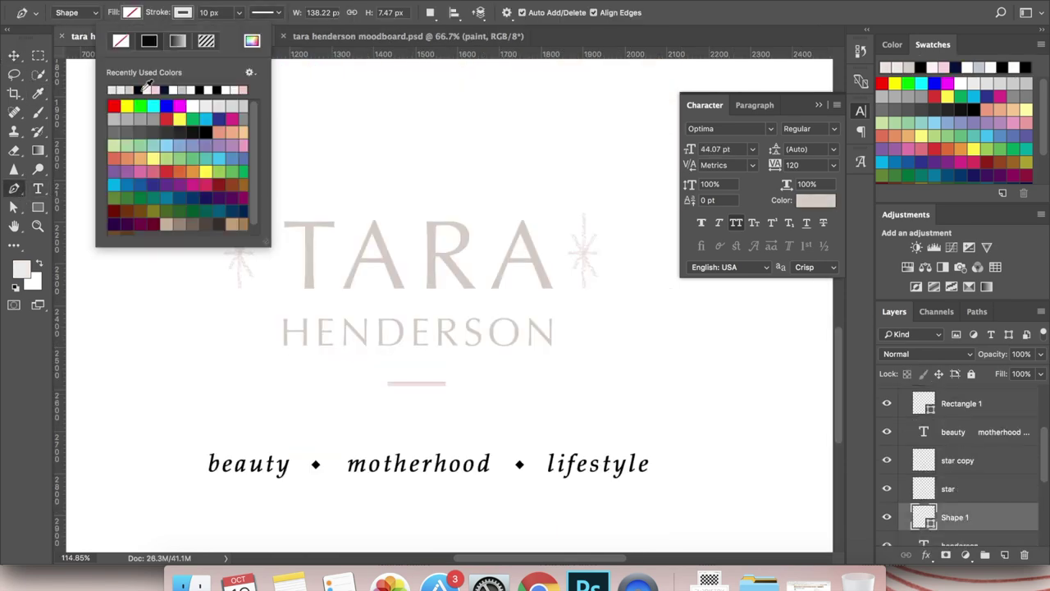
key(Escape)
key(v)
Recolour the beauty, motherhood, lifestyle tagline text with the taupe swatch used for the name.
scroll(133, 258, down, 2)
click(966, 420)
scroll(966, 418, up, 1)
click(510, 14)
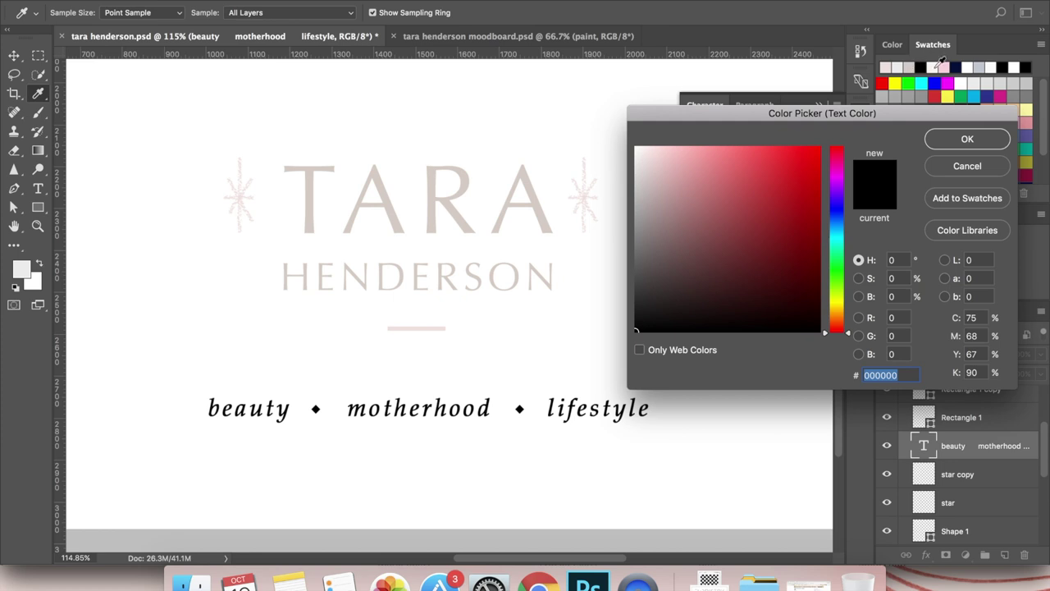
click(896, 69)
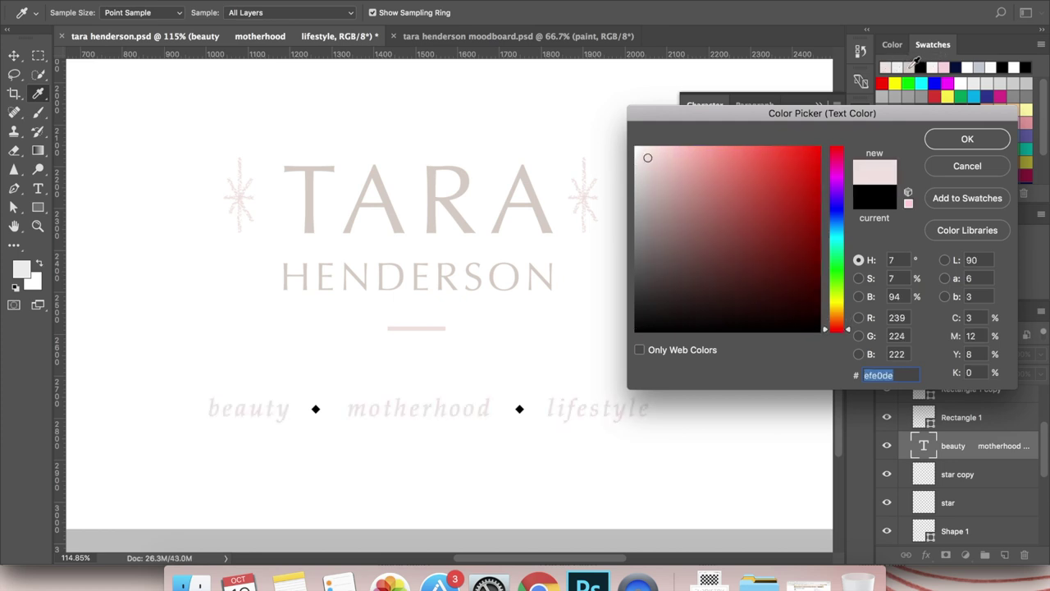
click(916, 66)
key(Return)
Fill both diamond separators in the tagline with the moodboard's pale pink.
click(962, 415)
click(38, 207)
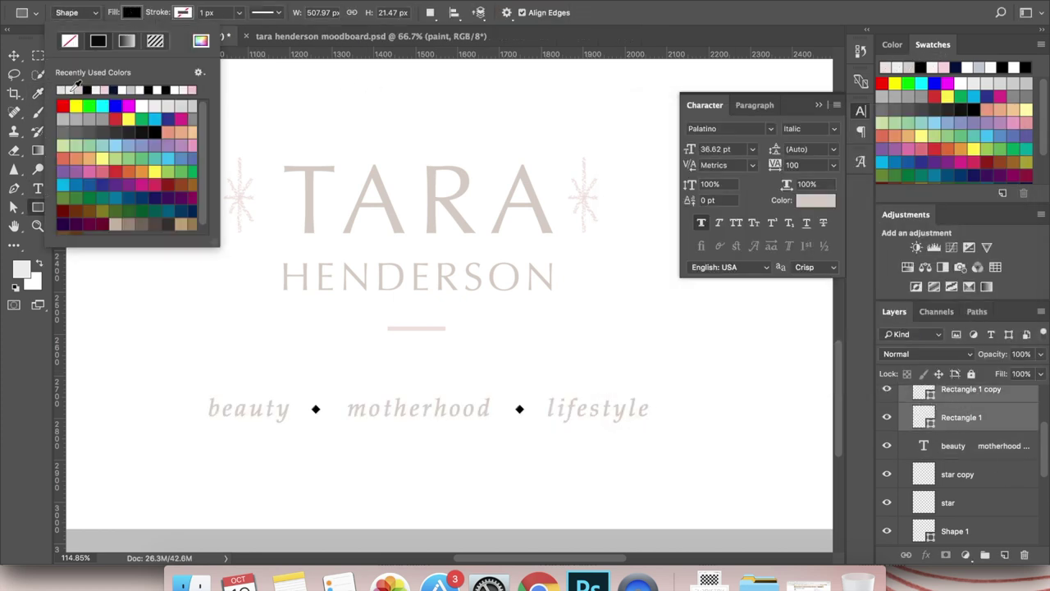
key(v)
Scale down the tagline with its two diamonds and centre it closer beneath the short line.
scroll(634, 346, down, 3)
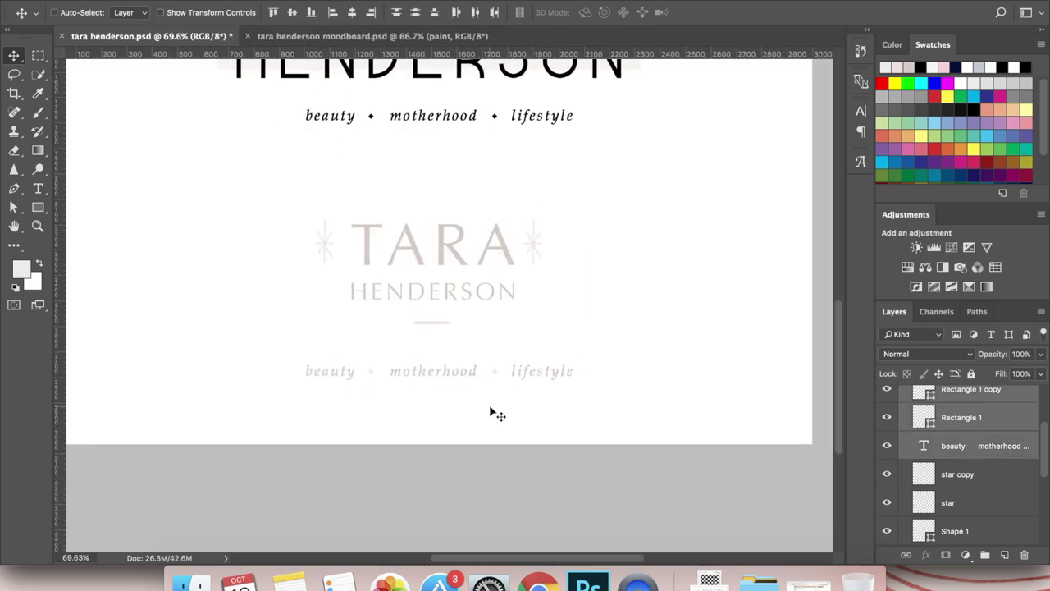
drag(458, 352, 458, 350)
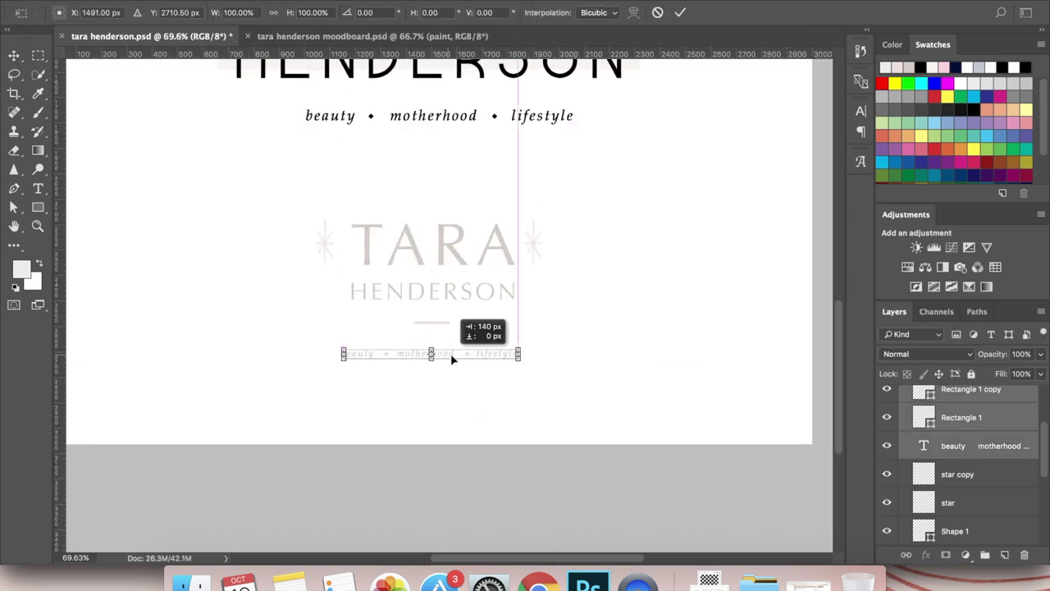
key(Return)
key(super+plus)
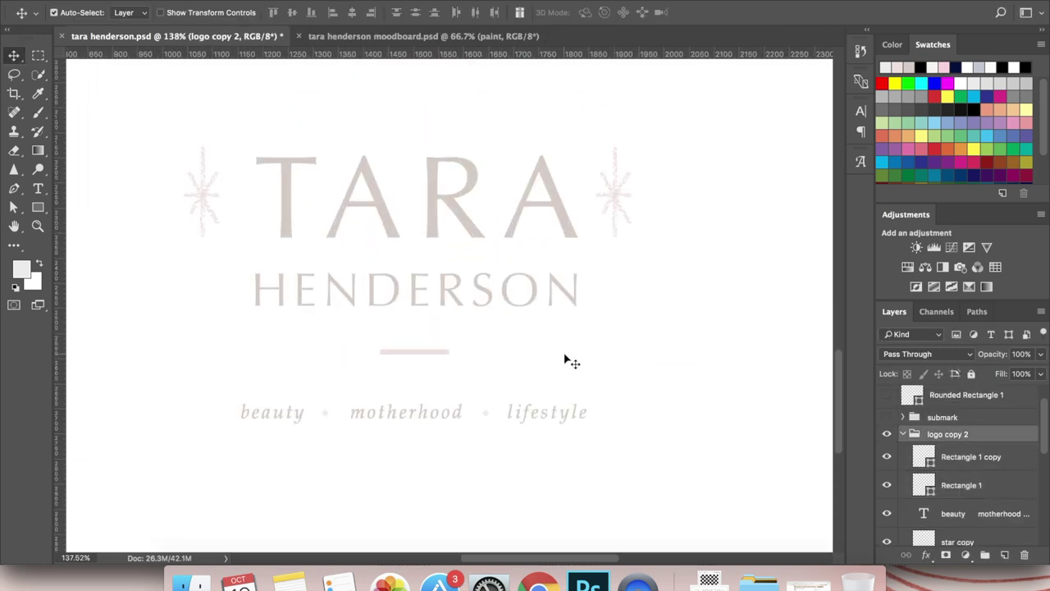
key(super+minus)
Duplicate the coloured stacked logo group and place the two versions side by side.
right_click(948, 433)
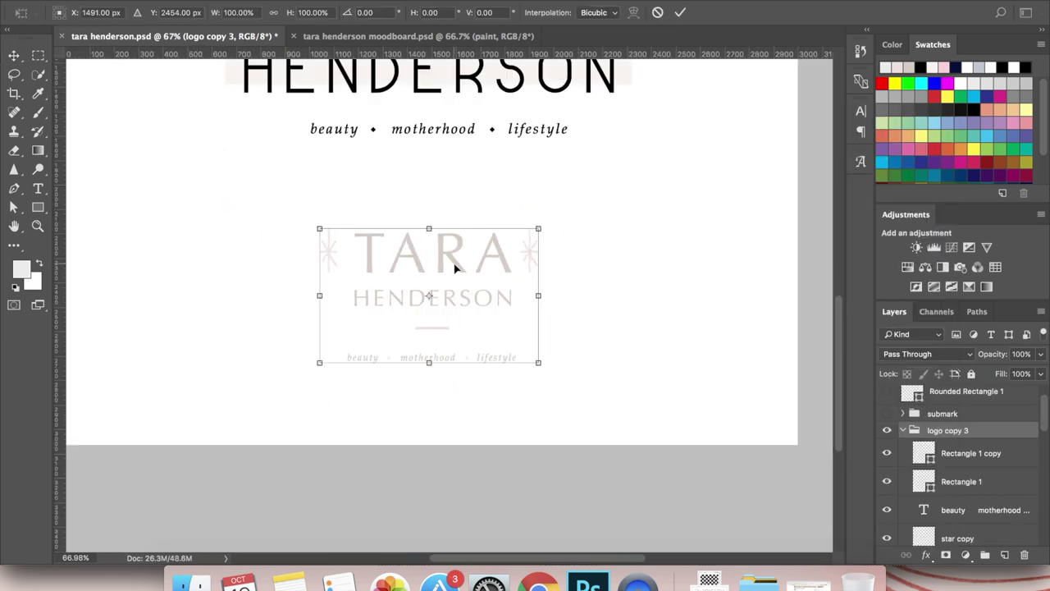
drag(454, 268, 213, 265)
key(Return)
drag(492, 270, 569, 254)
Delete the short line and one of the two stars from the left stacked logo.
scroll(952, 460, down, 4)
click(949, 430)
click(968, 489)
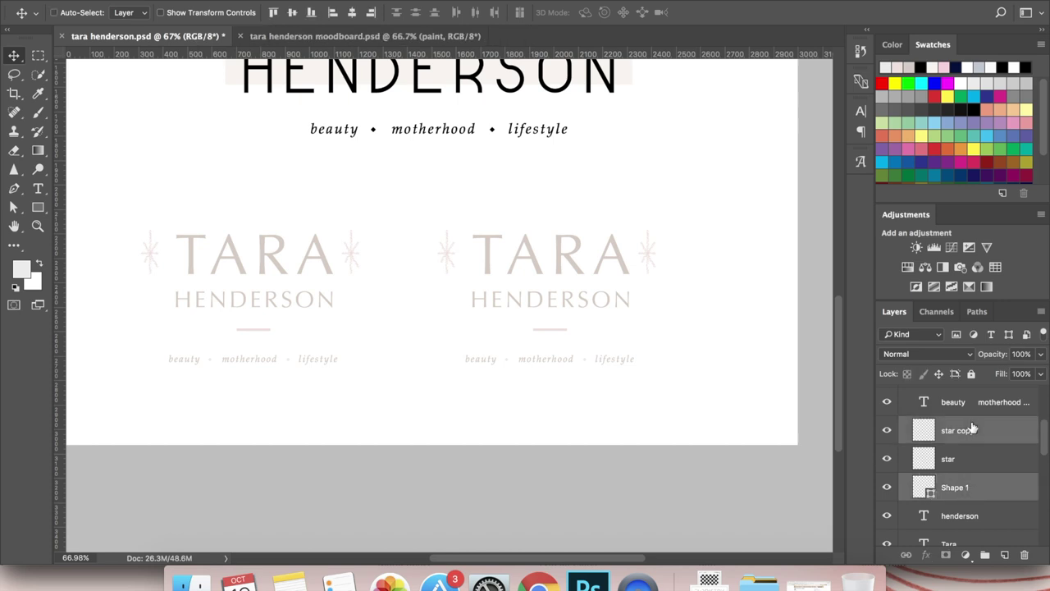
super+click(974, 428)
key(Delete)
Centre the left logo's remaining star beneath the surname and move the tagline with its diamonds down below the star.
key(super+t)
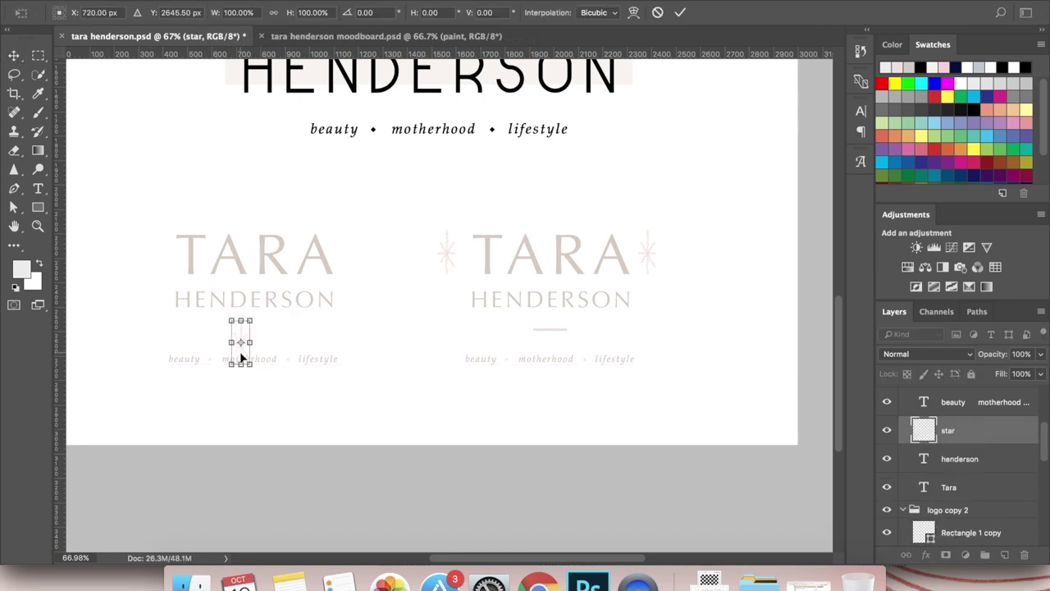
key(Return)
key(super+t)
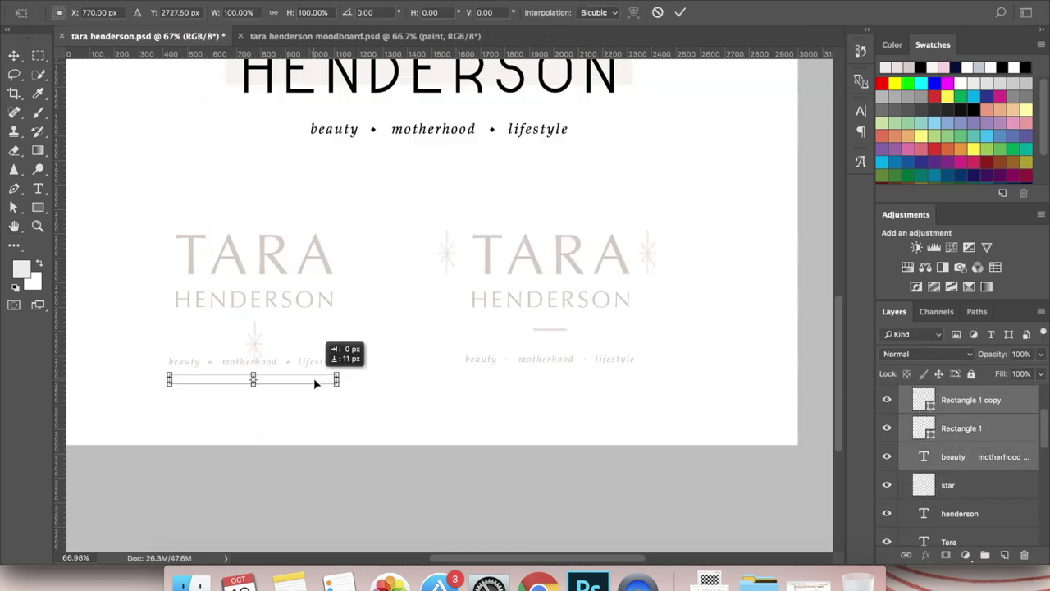
drag(313, 373, 314, 391)
key(Return)
click(965, 487)
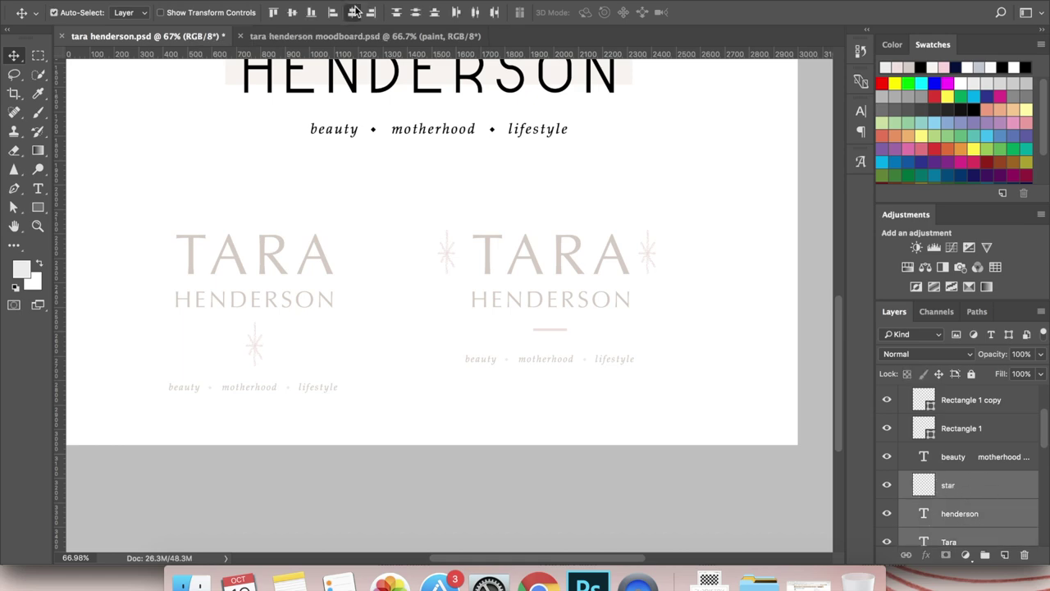
Save the logo document with the two coloured stacked variations.
scroll(339, 364, down, 1)
scroll(340, 363, up, 2)
scroll(415, 406, down, 4)
key(super+s)
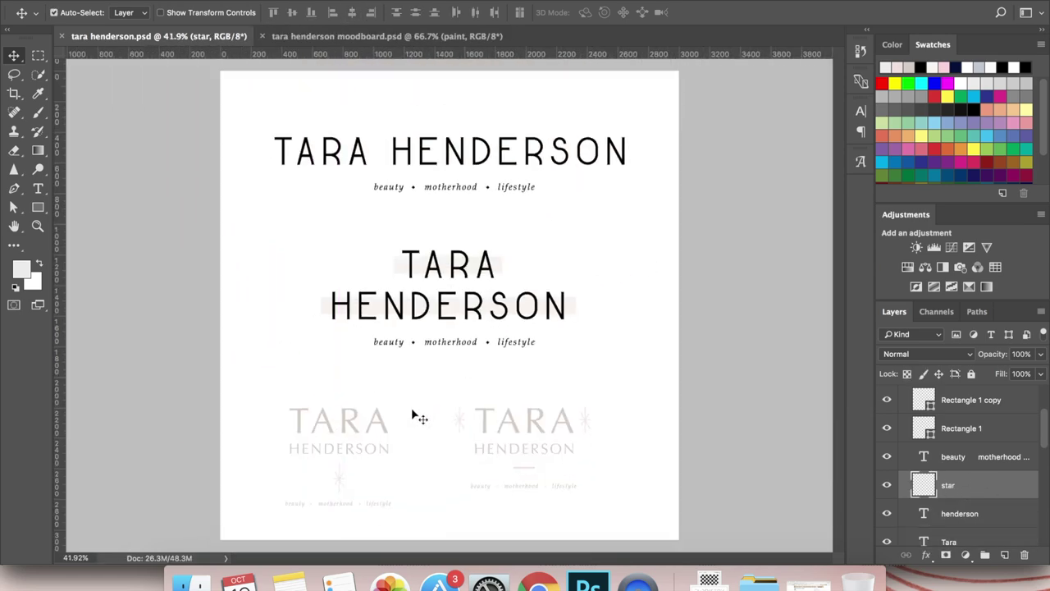
scroll(411, 407, down, 2)
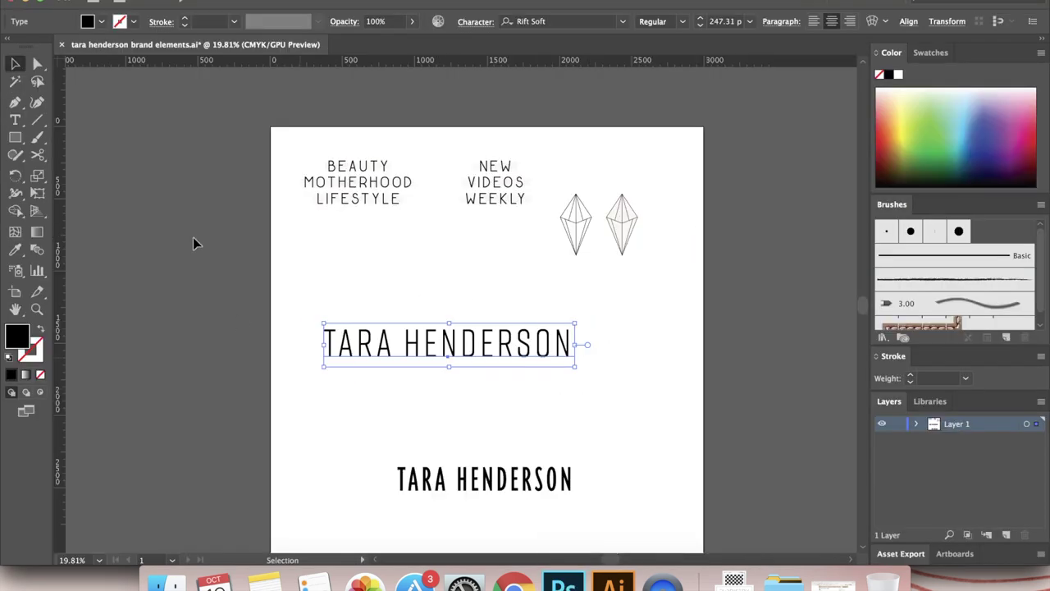
In Illustrator, position the italic tagline beneath the thin wordmark and add a small black diamond between beauty and motherhood.
drag(447, 366, 529, 376)
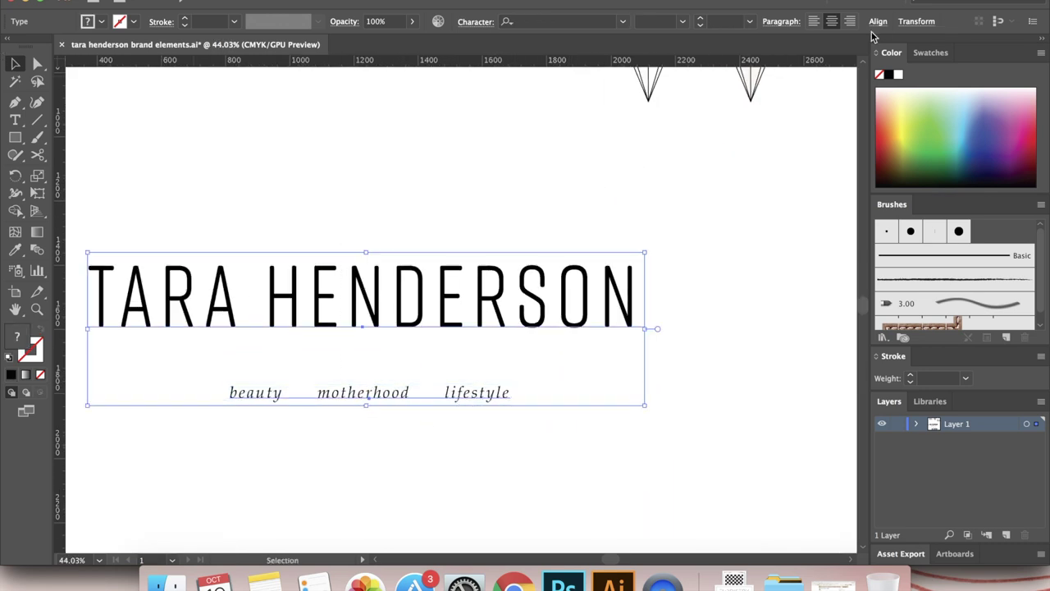
scroll(493, 455, up, 1)
key(m)
click(37, 379)
key(super+shift+a)
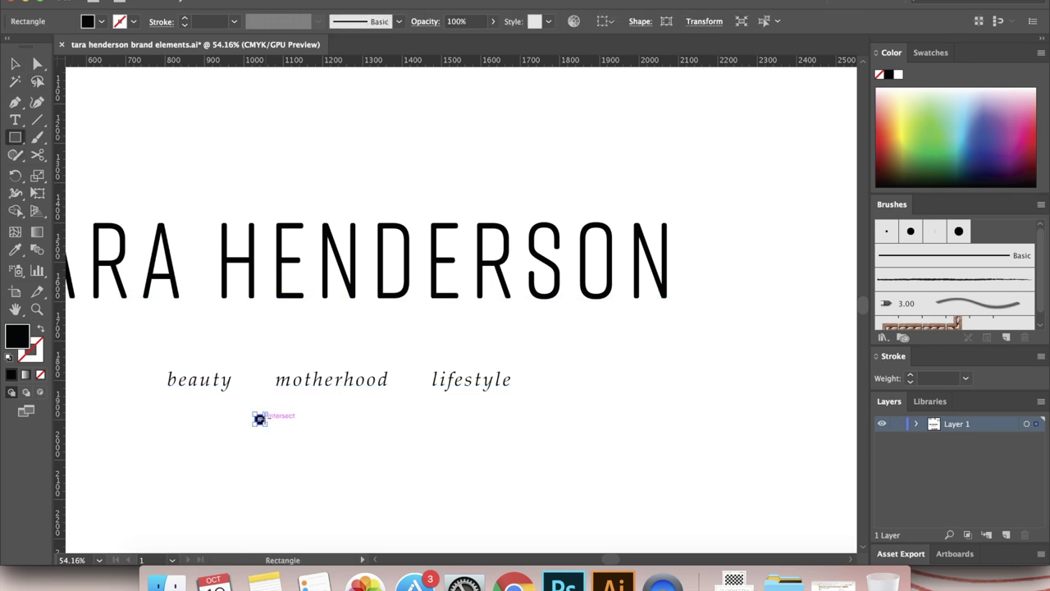
scroll(259, 419, up, 4)
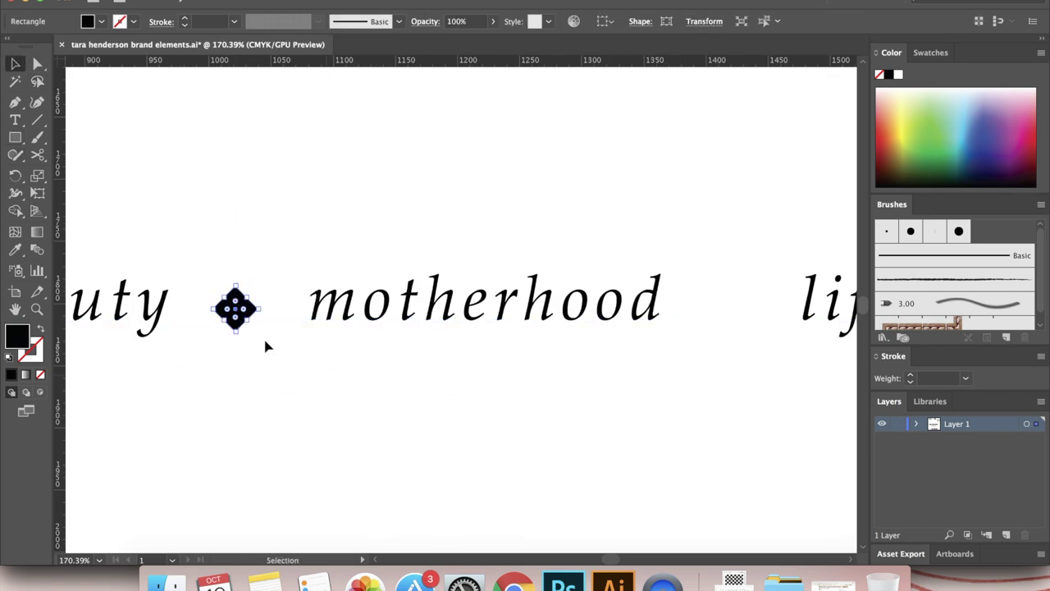
Place a copy of the diamond between motherhood and lifestyle.
scroll(129, 251, right, 3)
key(super+a)
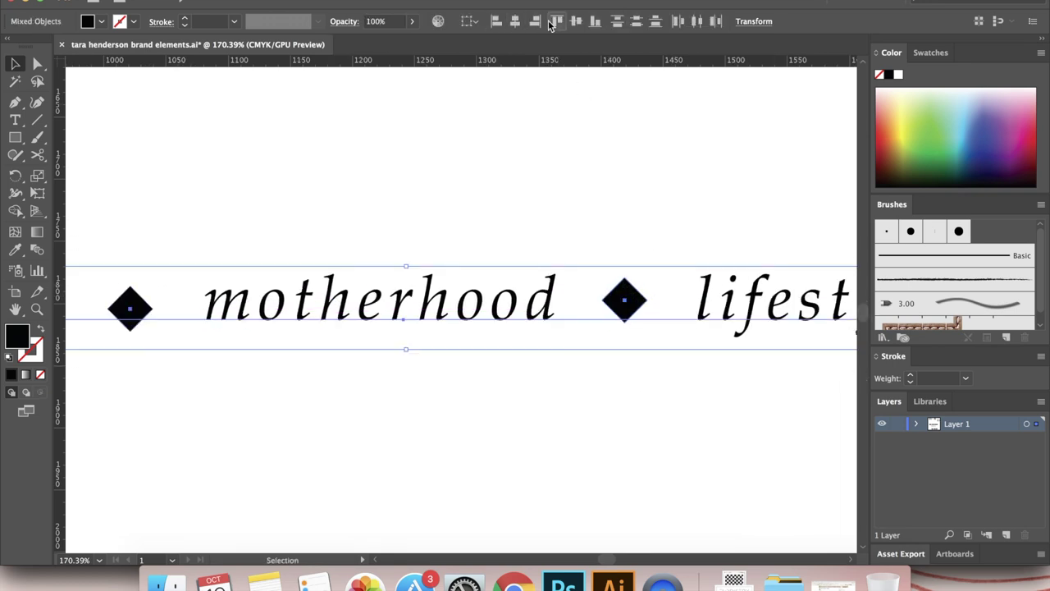
click(542, 419)
click(543, 326)
scroll(635, 393, down, 3)
scroll(440, 364, up, 5)
scroll(440, 364, left, 3)
Scale down both tagline diamonds together.
click(166, 328)
shift+click(755, 330)
scroll(698, 271, down, 2)
drag(539, 106, 533, 245)
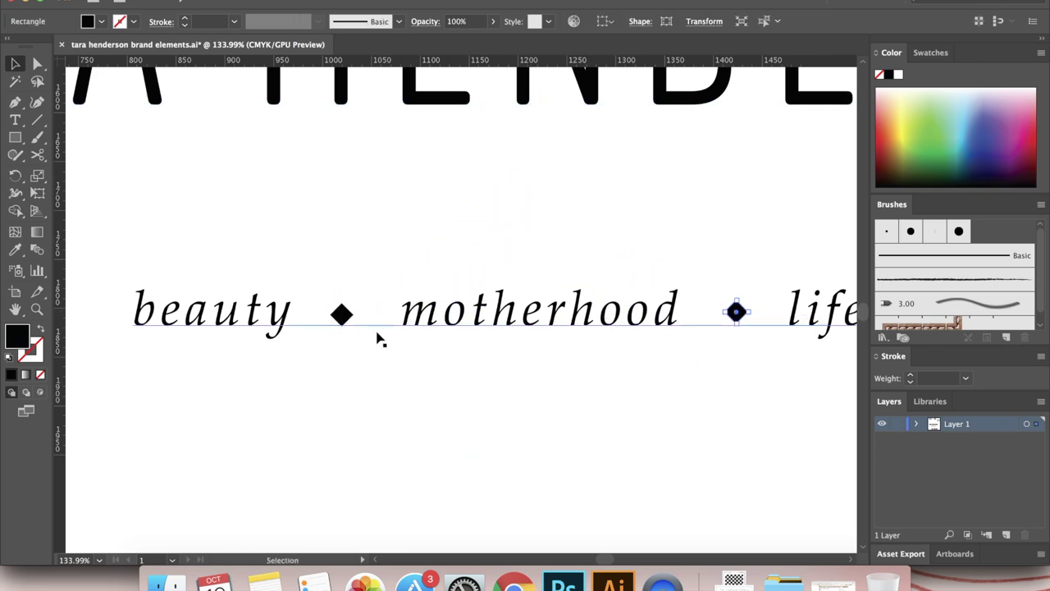
Align the two tagline diamonds vertically with each other.
click(367, 313)
shift+click(736, 312)
click(541, 21)
click(369, 456)
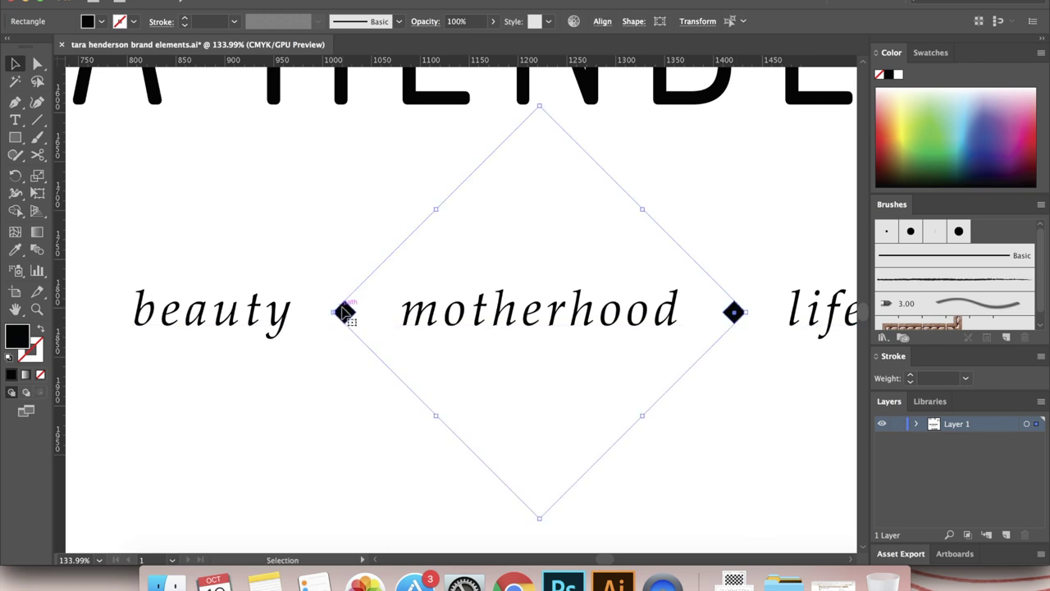
click(359, 424)
Move the thin wordmark together with its tagline and diamonds down and to the left.
scroll(359, 424, down, 5)
click(492, 392)
click(411, 320)
shift+click(411, 393)
drag(417, 394, 390, 385)
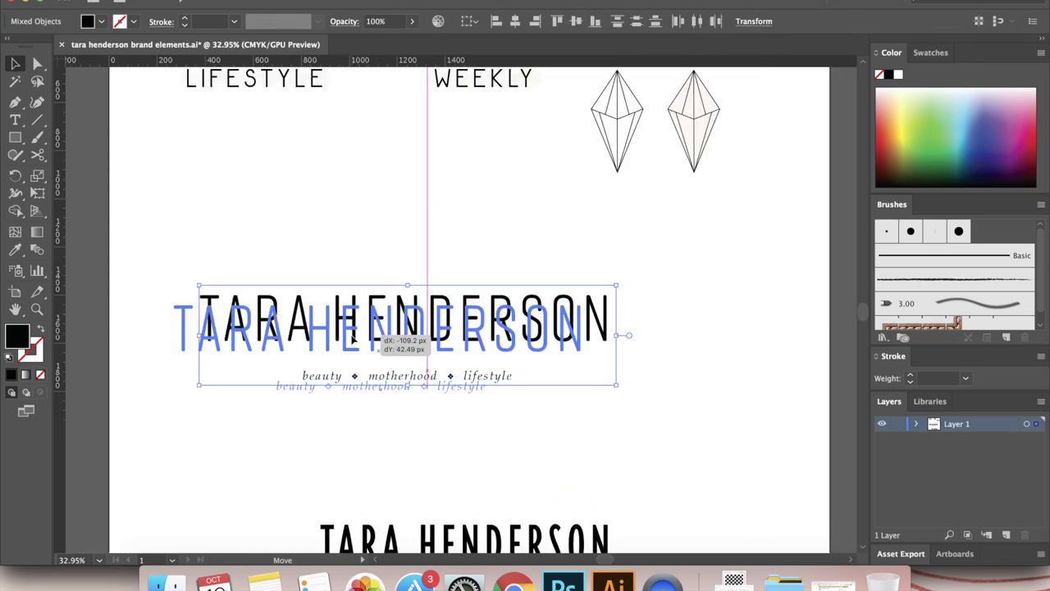
Place a scaled-down copy of the blush-filled crystal above the thin wordmark.
scroll(493, 246, up, 2)
click(676, 106)
drag(675, 106, 394, 302)
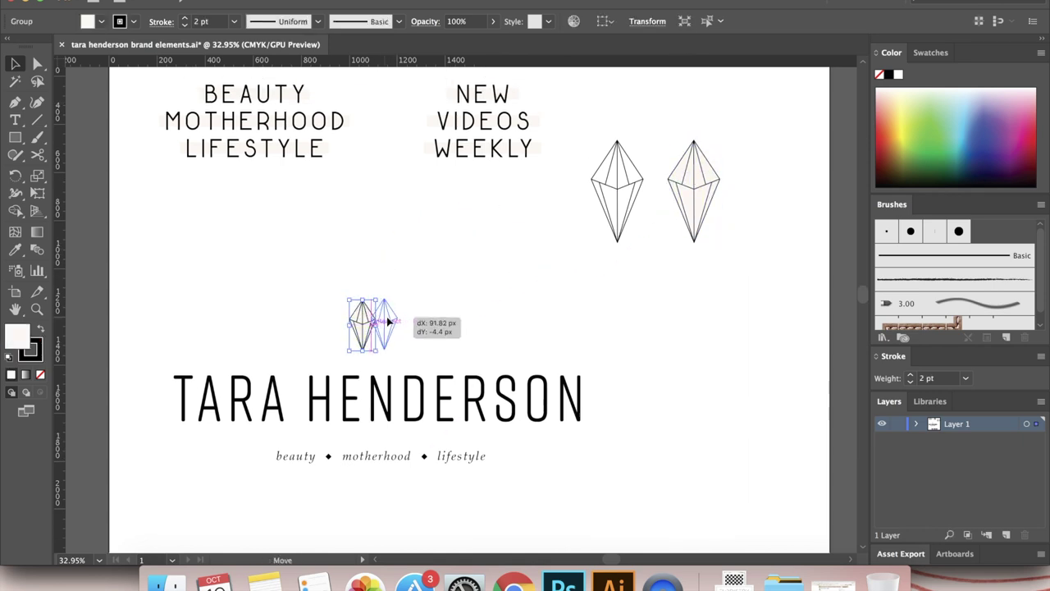
Copy the tagline with its diamonds beneath the bold wordmark and place the small crystal between them.
scroll(467, 340, down, 3)
drag(465, 386, 533, 386)
scroll(573, 328, up, 3)
drag(336, 87, 518, 420)
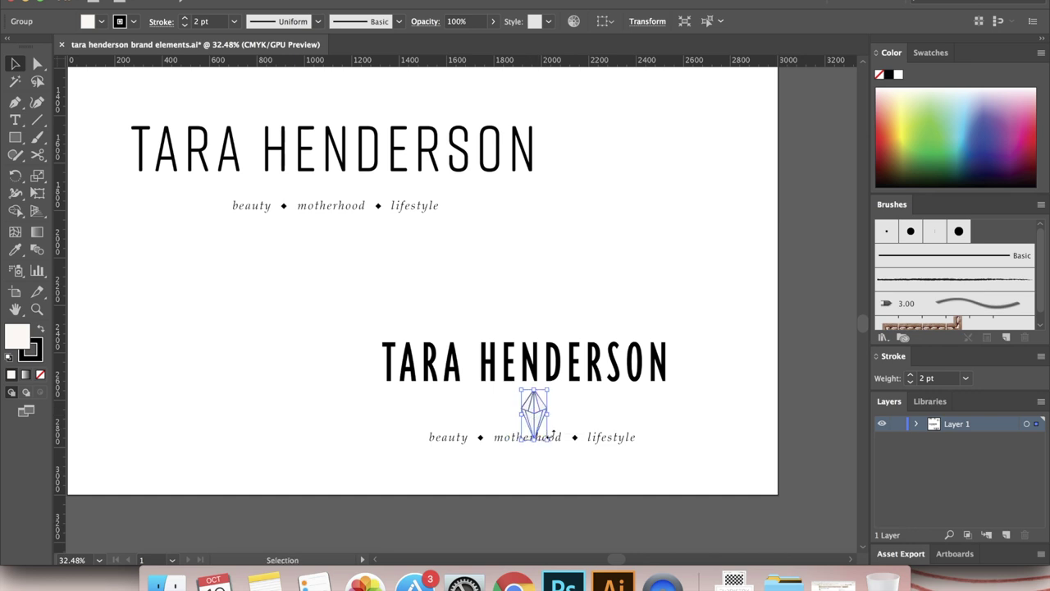
drag(562, 468, 561, 463)
Move the small crystal above the bold wordmark and bring the tagline up directly beneath the wordmark.
click(535, 421)
drag(534, 301, 534, 294)
drag(533, 363, 538, 446)
drag(535, 294, 534, 340)
scroll(535, 340, up, 2)
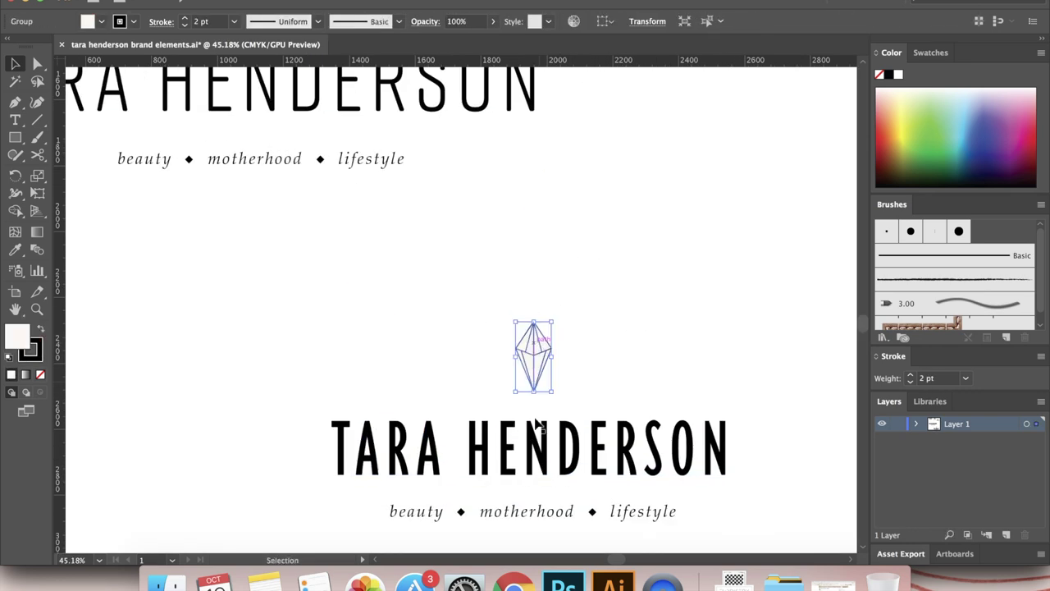
Widen the letter spacing of the bold wordmark.
triple_click(535, 423)
click(472, 23)
key(Escape)
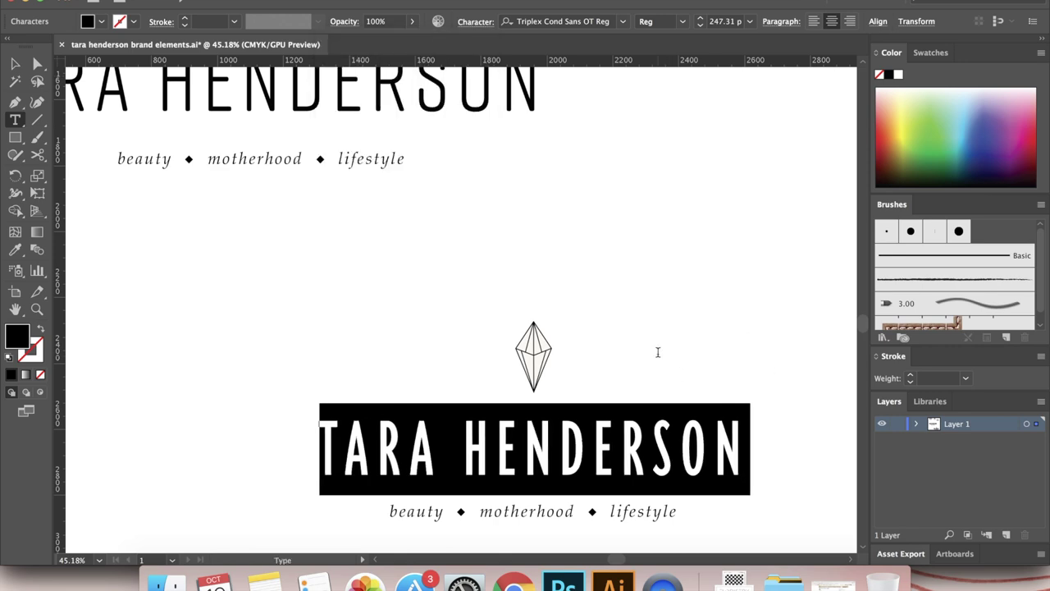
key(Escape)
Set the new videos weekly text in Triplex Cond Sans OT Reg, all caps, at 120 pt.
scroll(108, 338, down, 3)
scroll(107, 338, up, 2)
scroll(107, 337, up, 3)
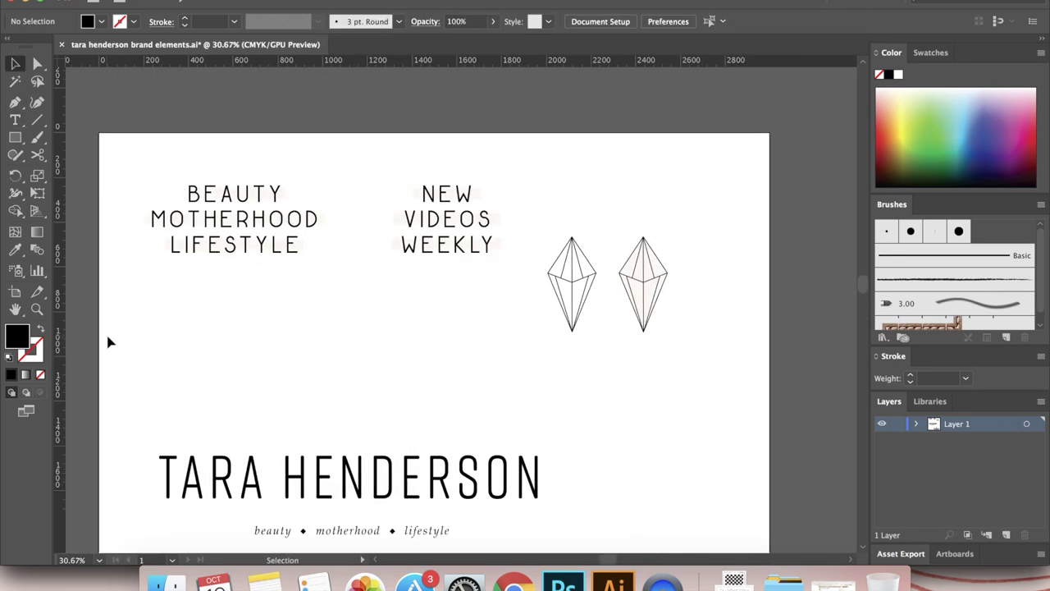
double_click(450, 227)
click(565, 22)
click(558, 71)
click(475, 21)
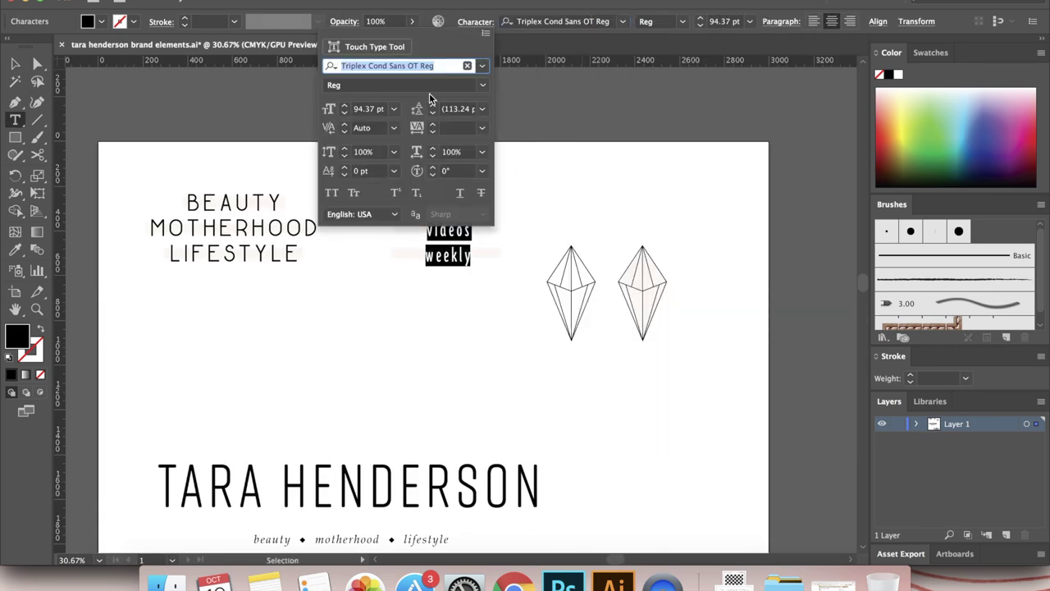
click(718, 26)
key(Return)
key(Escape)
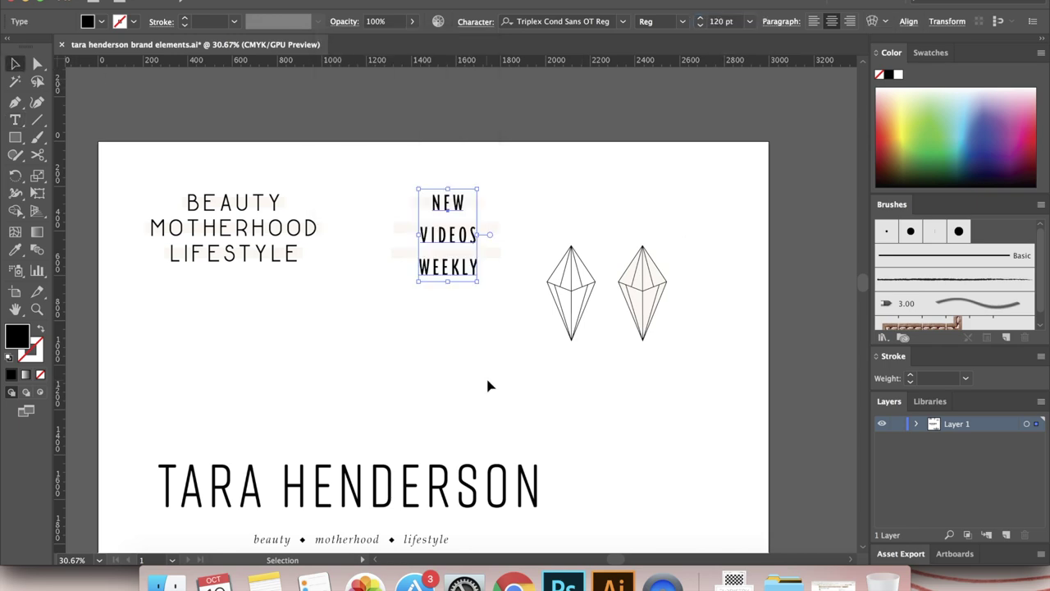
click(487, 385)
scroll(488, 385, down, 3)
scroll(441, 239, up, 1)
scroll(441, 239, up, 2)
scroll(441, 238, down, 4)
scroll(441, 238, down, 1)
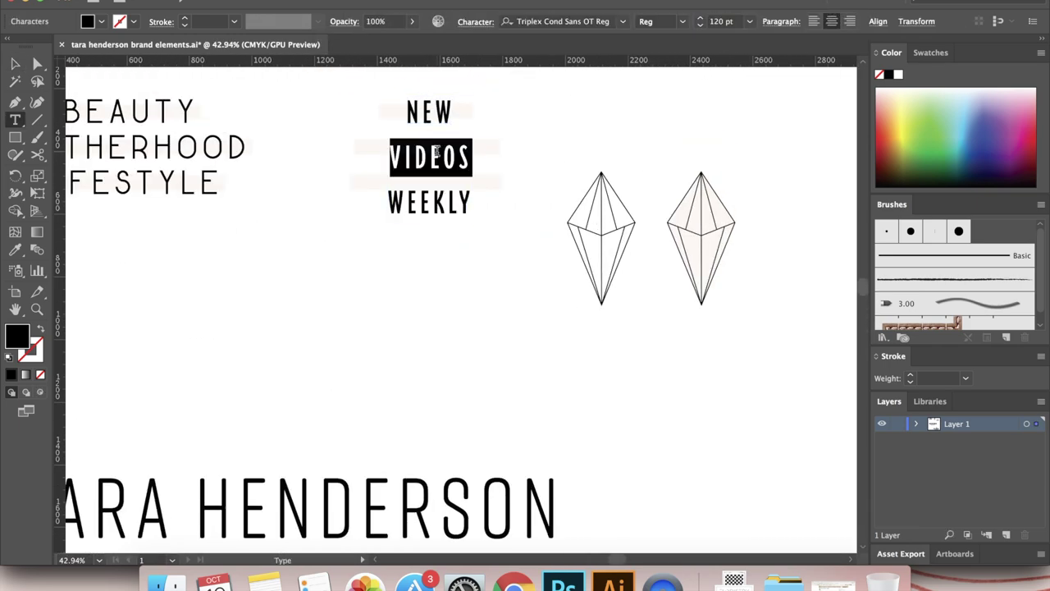
click(255, 233)
scroll(255, 232, down, 3)
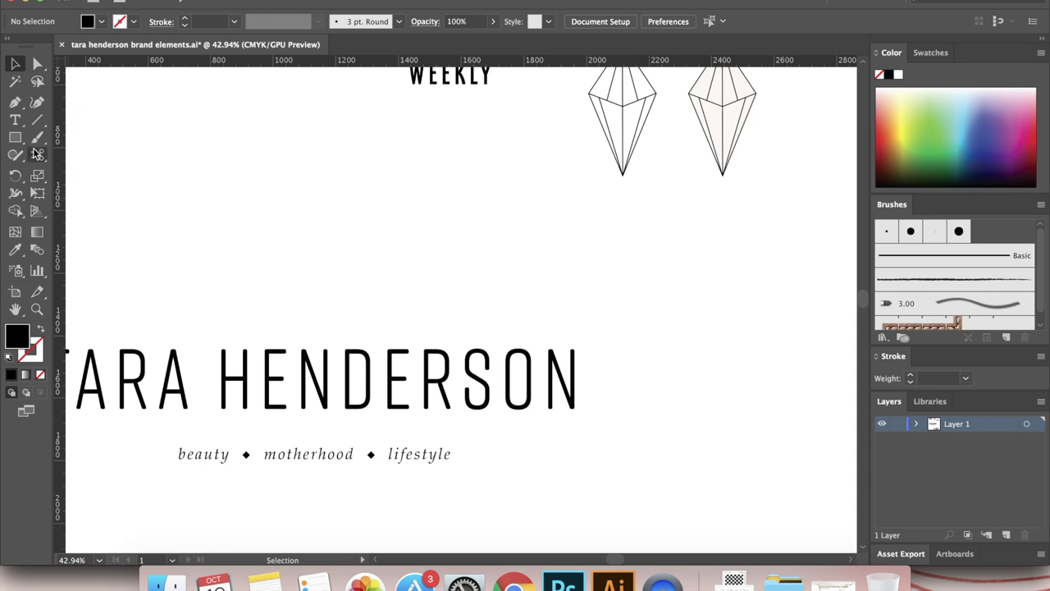
Change the new videos weekly text to the Palatino font and turn off its all caps.
scroll(255, 232, up, 3)
click(558, 22)
text(PAL)
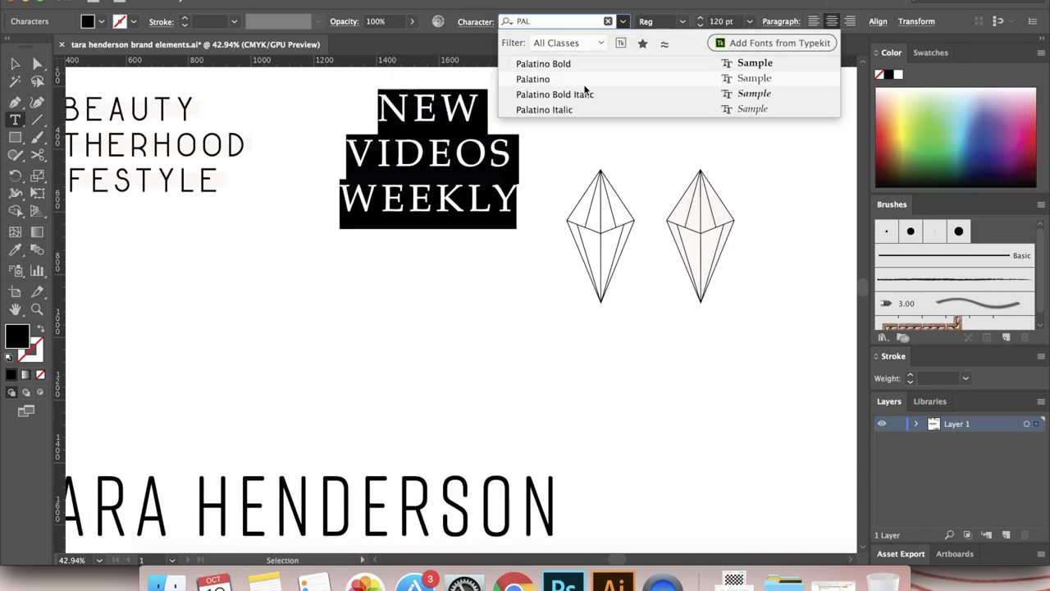
click(584, 82)
click(476, 21)
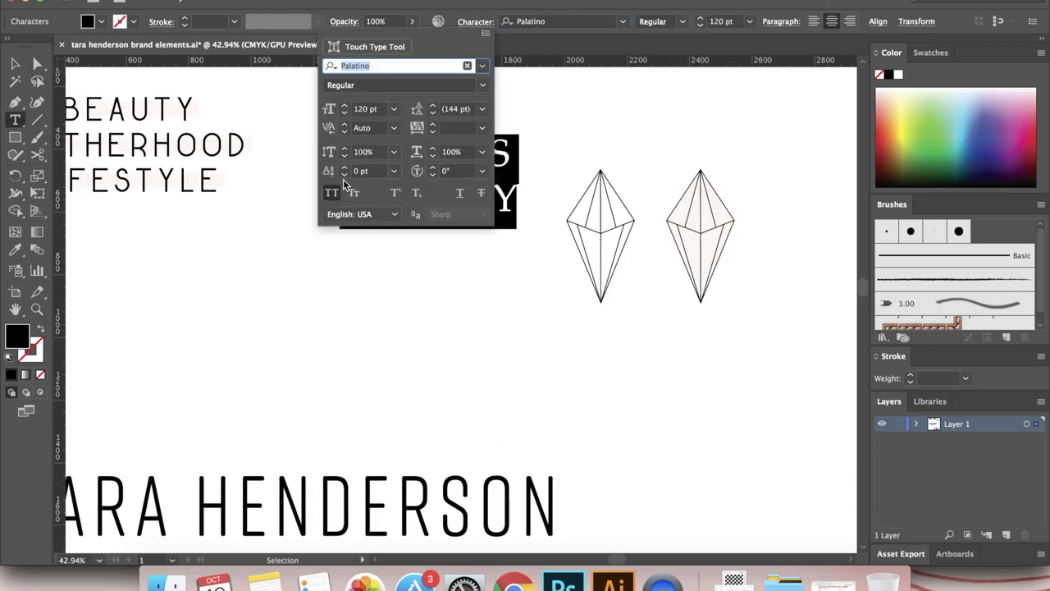
click(476, 22)
click(476, 22)
click(335, 192)
click(476, 21)
Change the new videos weekly text to the Bodoni 72 font in Book Italic.
click(625, 22)
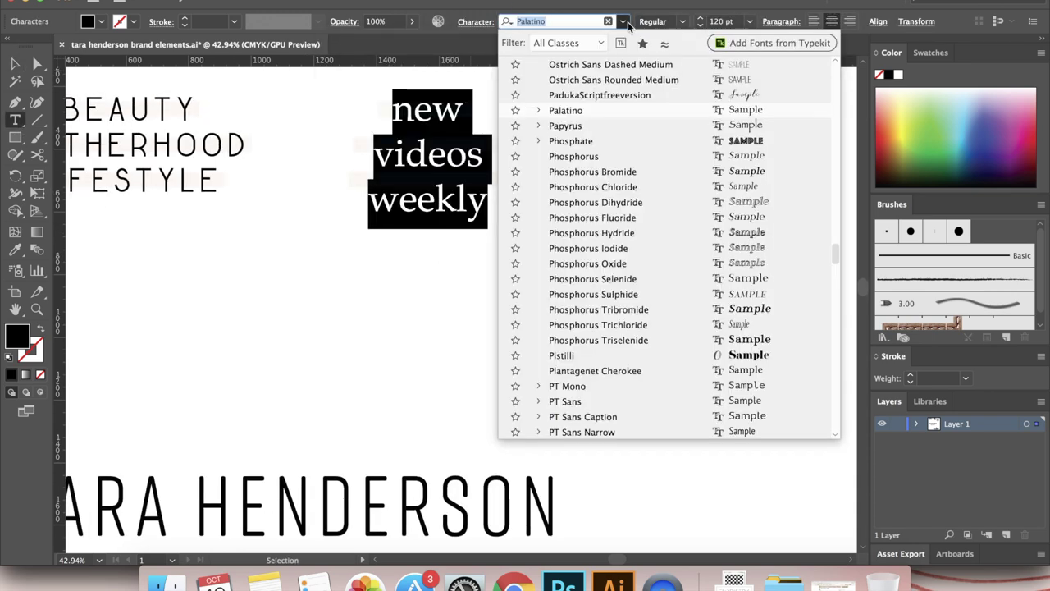
scroll(605, 333, down, 5)
scroll(599, 164, up, 20)
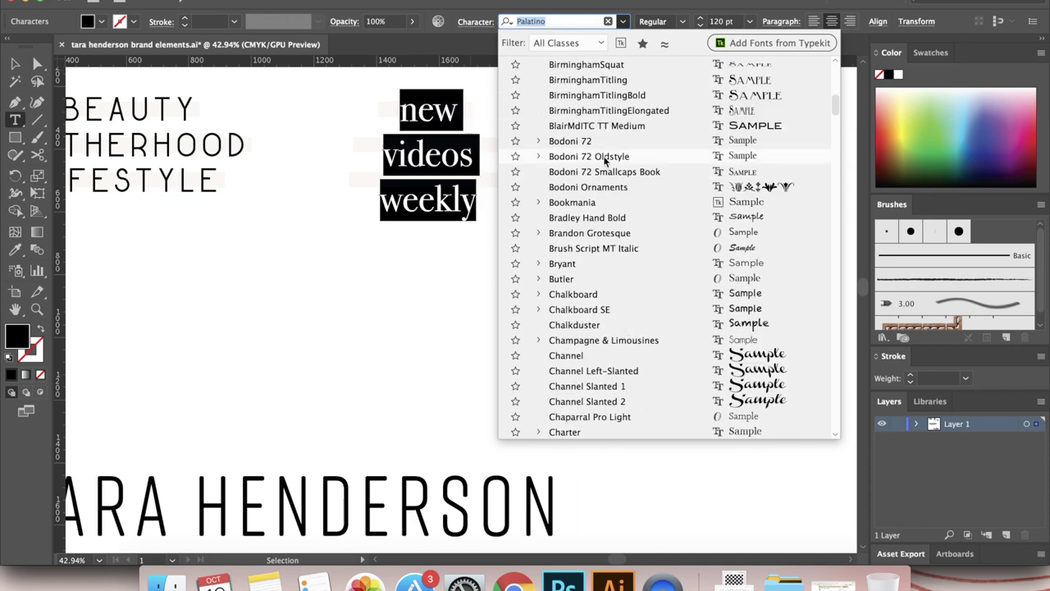
click(598, 144)
click(682, 21)
click(656, 52)
click(476, 21)
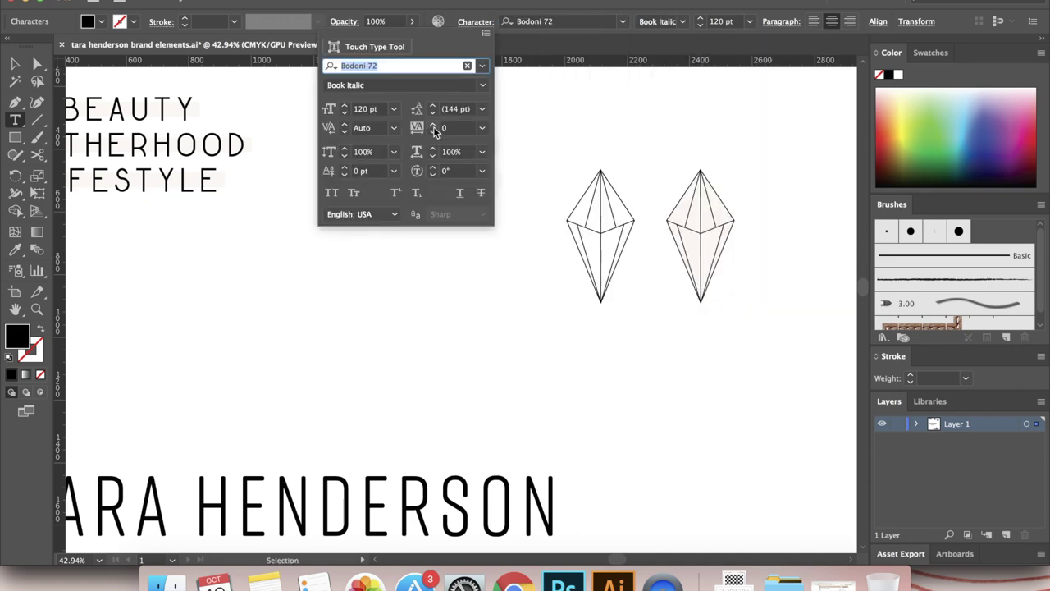
key(Escape)
scroll(440, 331, left, 5)
key(Escape)
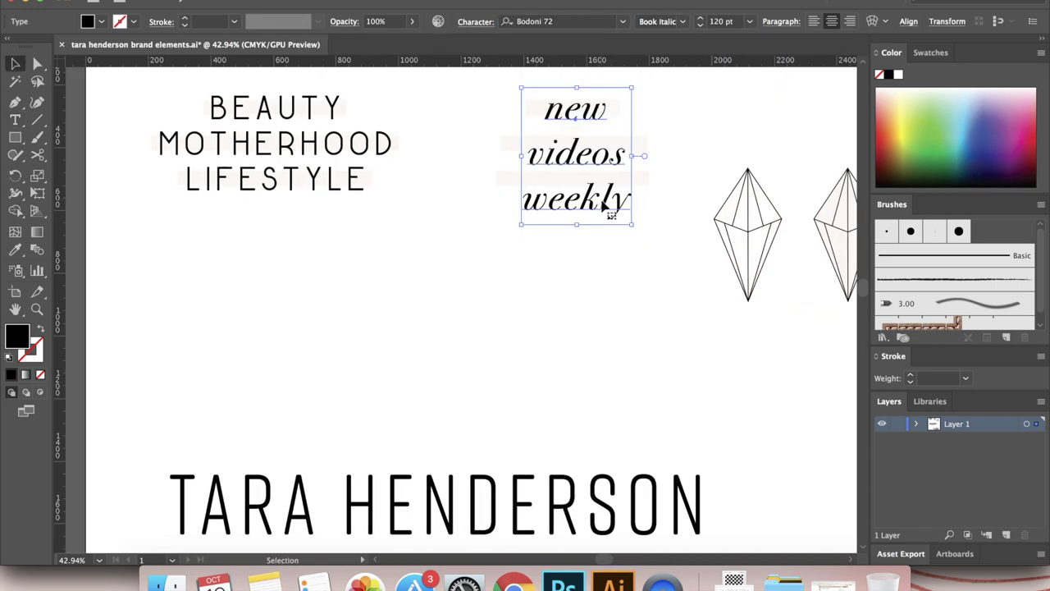
Move the small crystal from the bold logo to a centred position above the thin wordmark.
scroll(625, 142, up, 3)
click(625, 142)
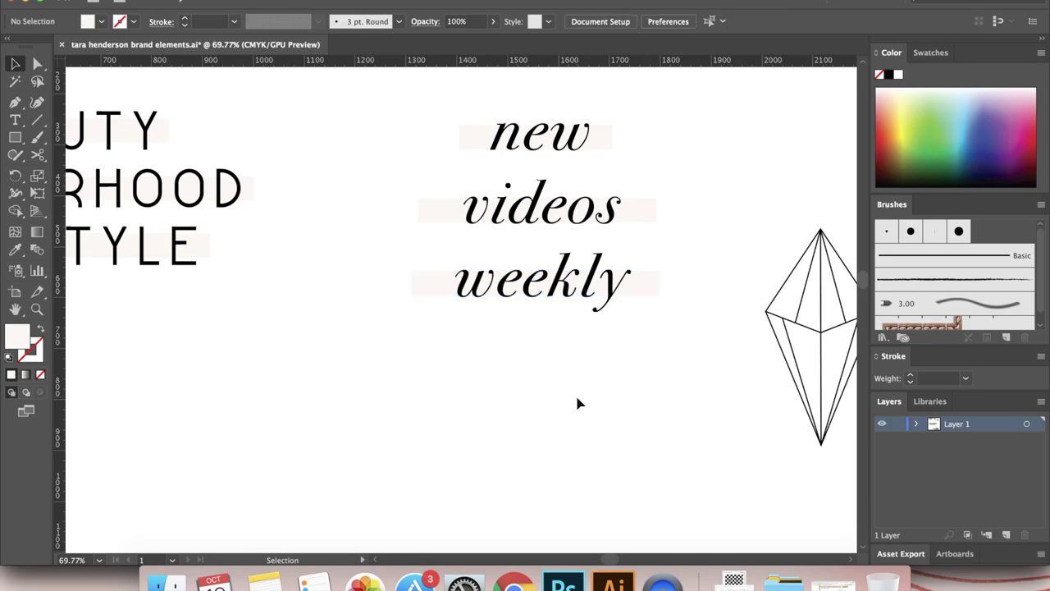
scroll(384, 399, down, 3)
scroll(282, 309, down, 5)
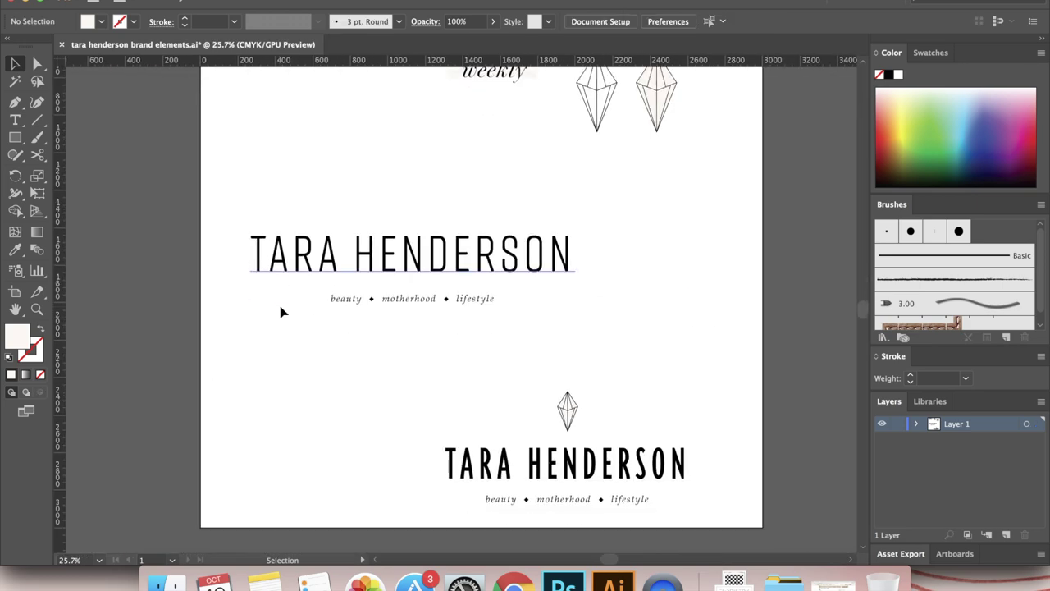
click(570, 402)
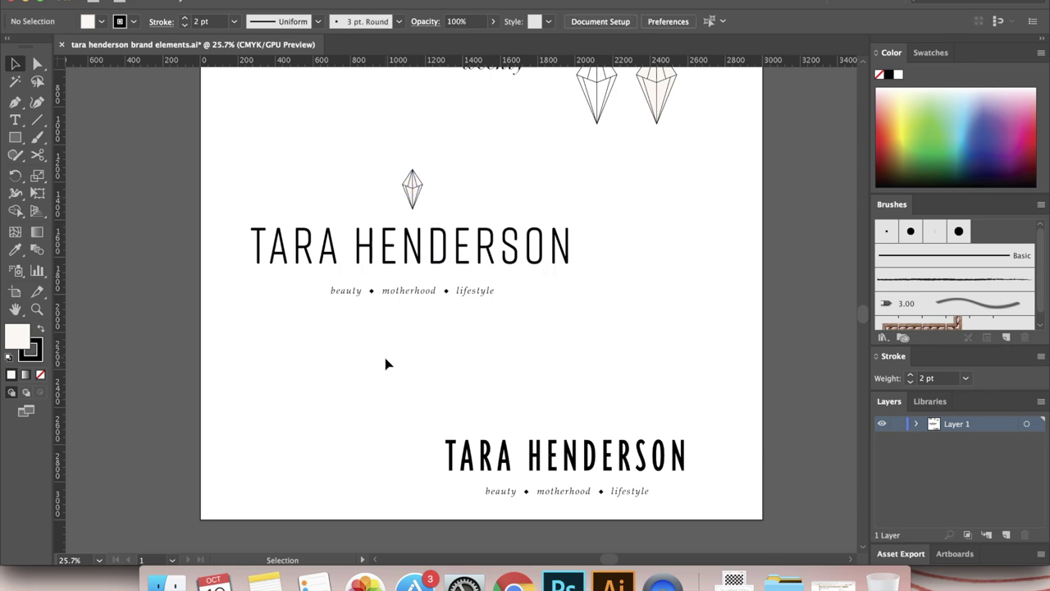
Move the bold logo off the artboard and place a copy of the thin logo, with its crystal and tagline, directly below the original.
scroll(480, 375, up, 4)
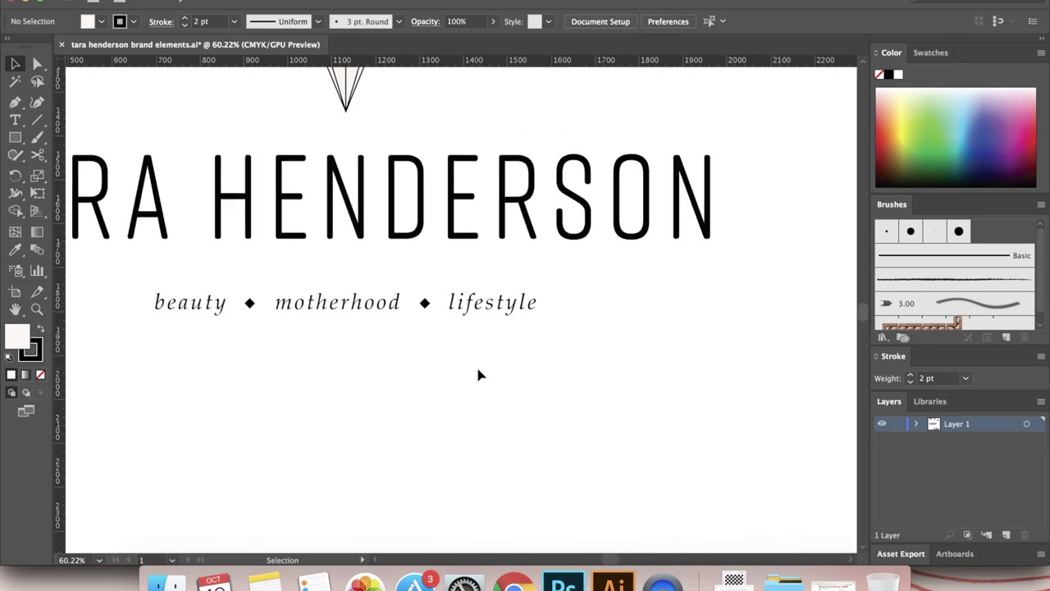
scroll(480, 376, up, 5)
scroll(460, 164, down, 5)
scroll(352, 401, down, 4)
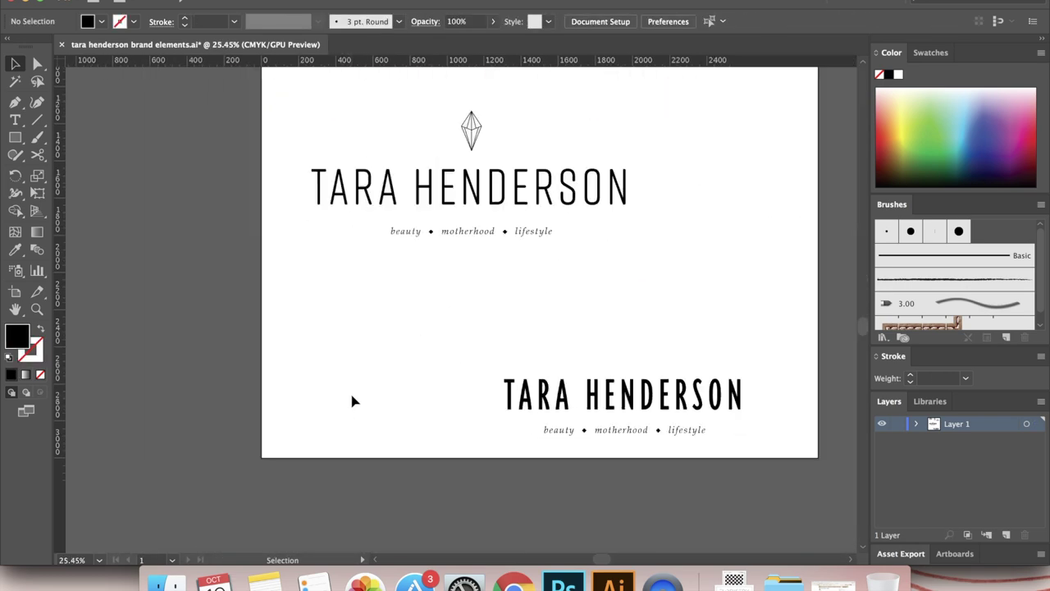
click(636, 394)
drag(636, 394, 839, 379)
click(485, 258)
drag(485, 257, 481, 375)
Set the copied logo's wordmark in Golden Ratio Demo Regular, trying 220 pt and settling on 200 pt.
triple_click(481, 375)
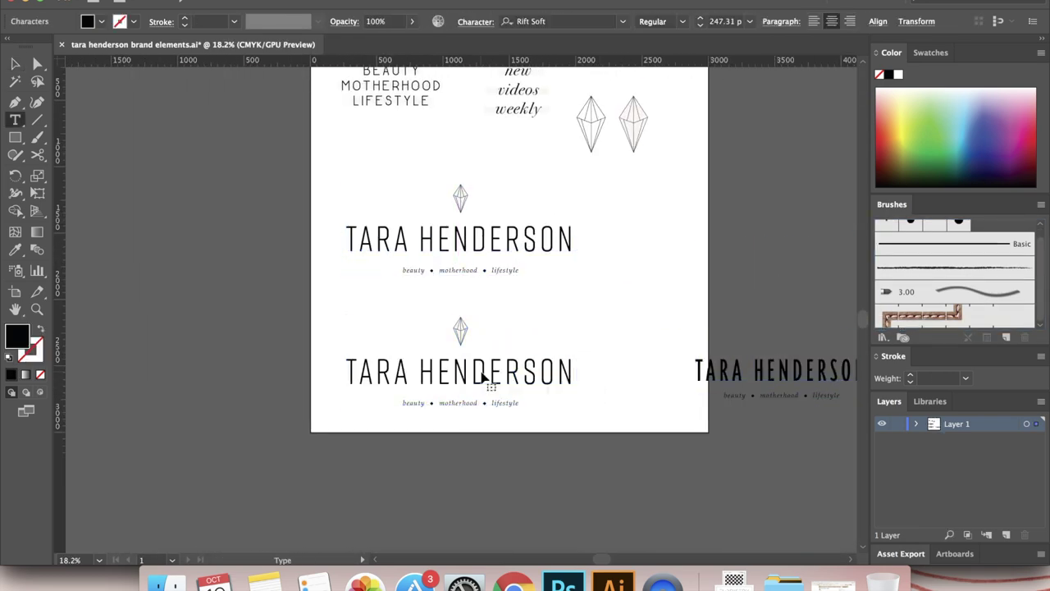
text(220)
key(Return)
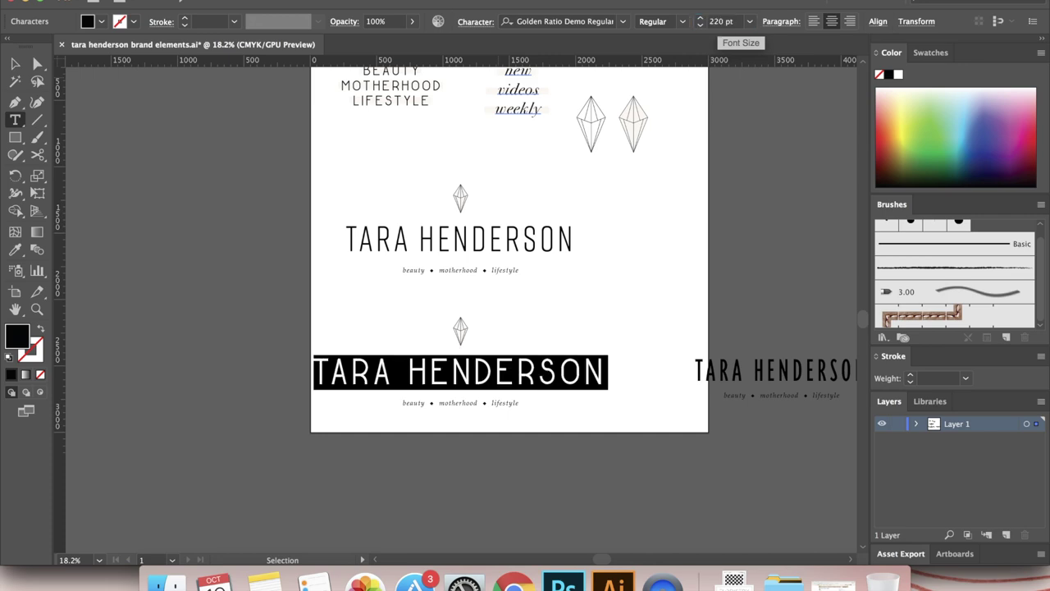
scroll(378, 321, up, 3)
key(Escape)
click(390, 303)
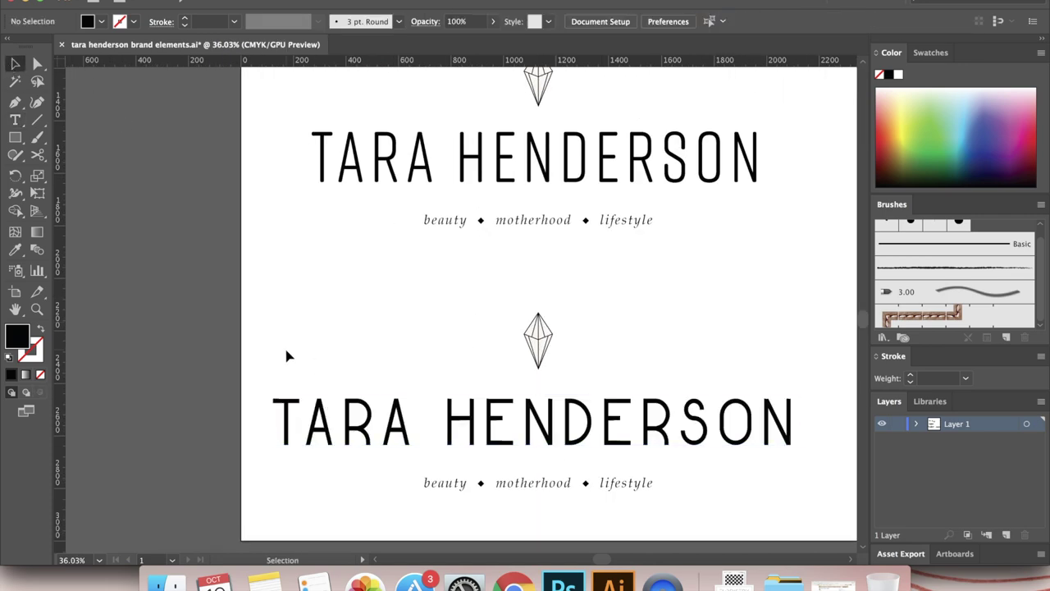
Tighten the letter spacing of the Golden Ratio wordmark in the lower logo.
scroll(286, 356, down, 2)
scroll(286, 356, up, 8)
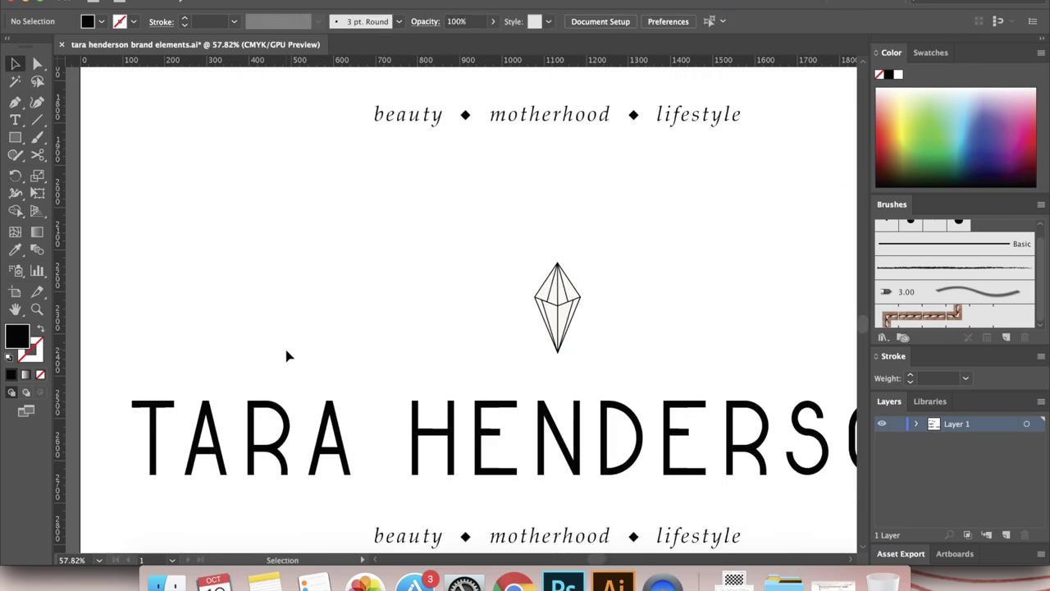
scroll(286, 355, down, 8)
triple_click(288, 356)
key(Escape)
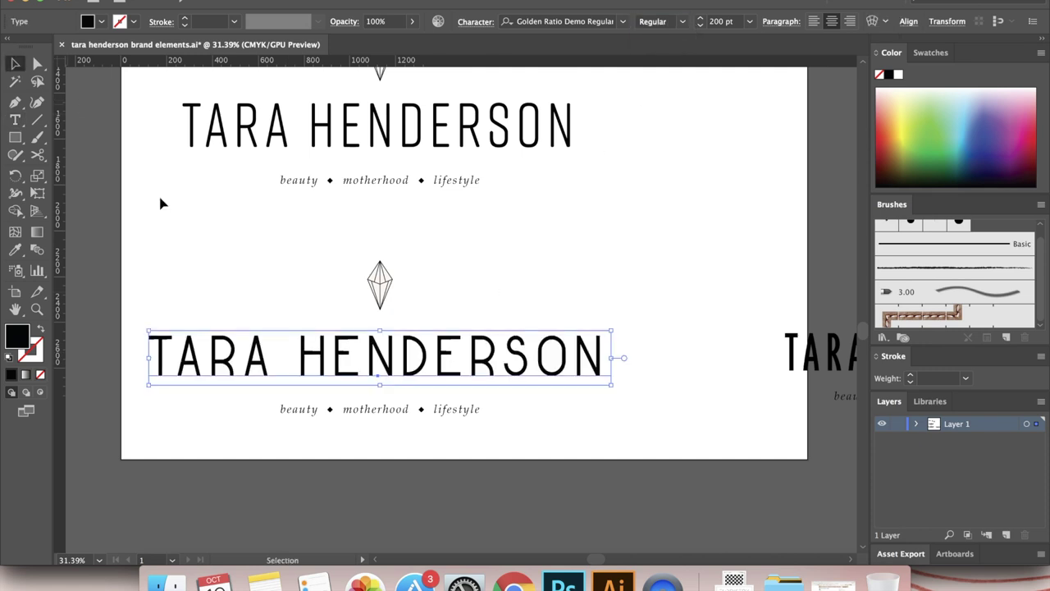
click(221, 255)
scroll(221, 254, down, 1)
triple_click(287, 344)
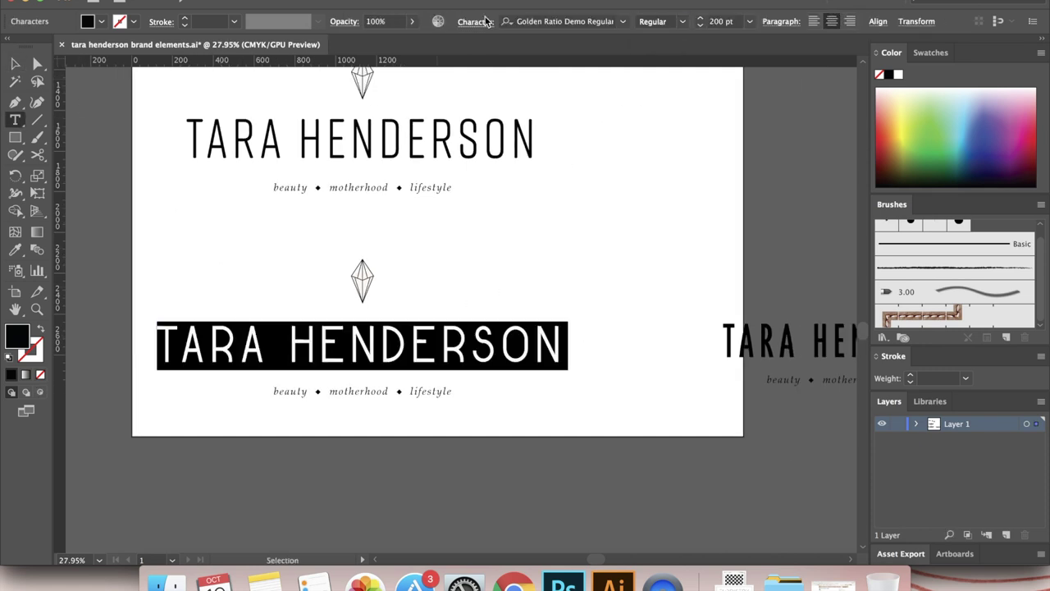
click(475, 22)
key(Escape)
key(Escape)
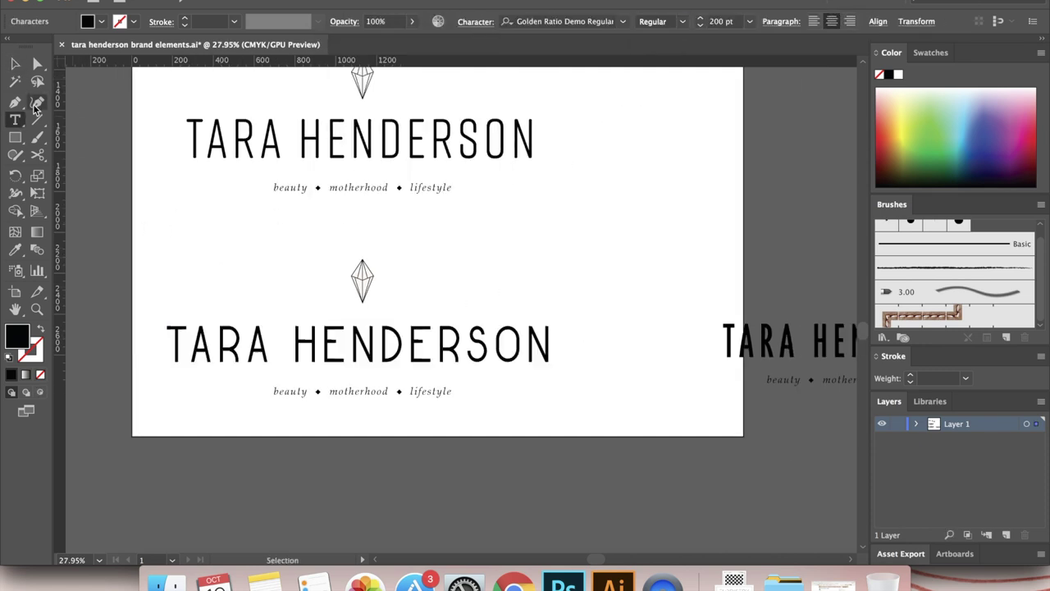
click(224, 296)
Move the upper thin logo with its crystal and tagline off the artboard, above the bold logo.
scroll(225, 295, down, 5)
drag(507, 304, 543, 358)
drag(695, 302, 696, 302)
click(365, 204)
Raise the Golden Ratio logo, including its crystal and tagline, into the emptied area of the artboard.
scroll(365, 204, up, 1)
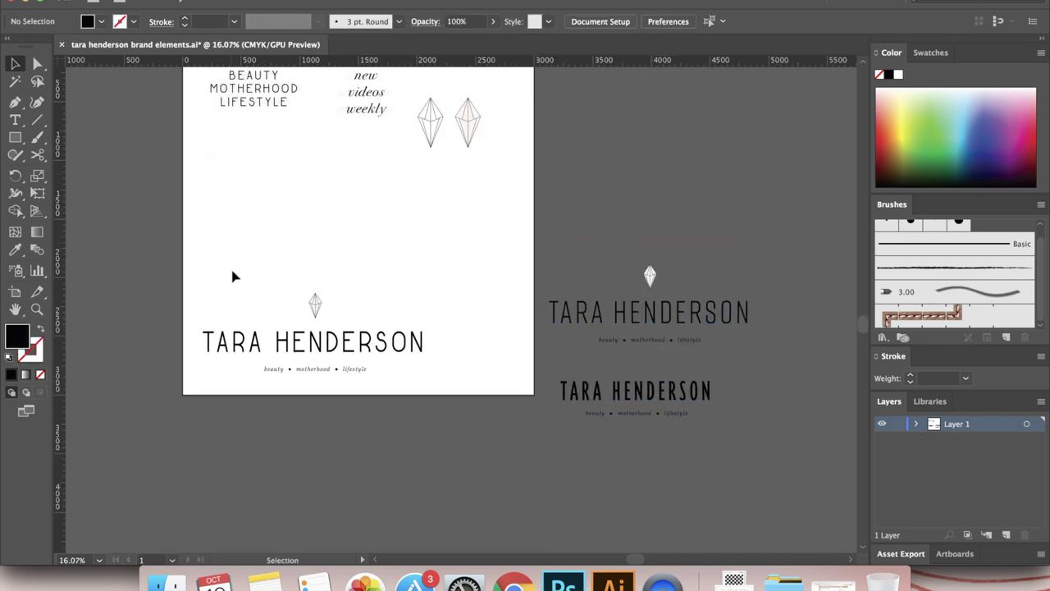
drag(357, 347, 359, 277)
click(375, 219)
scroll(413, 298, up, 2)
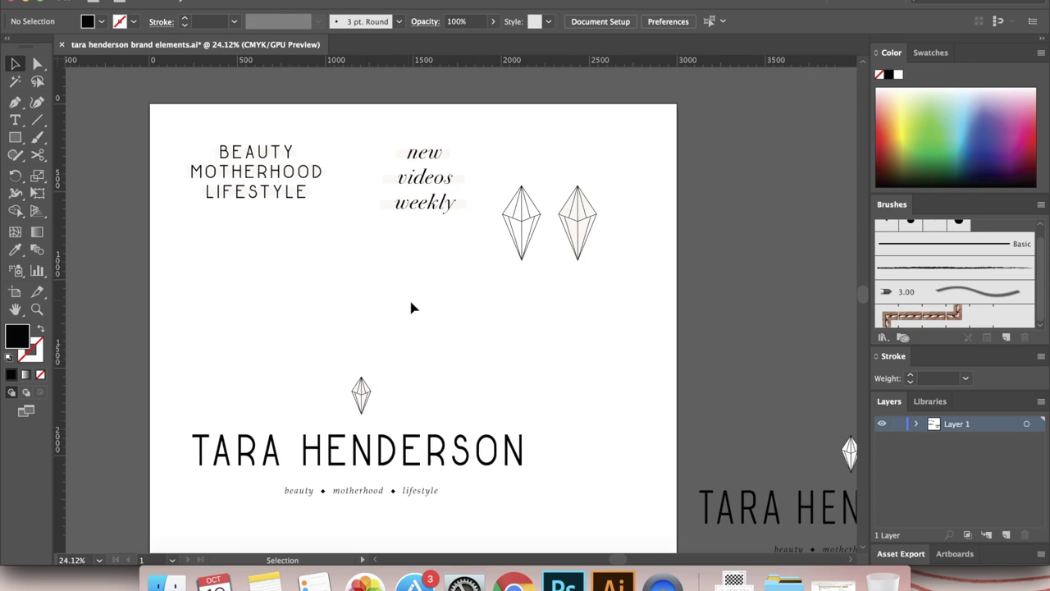
Draw a second, nearly square artboard beside the first one and move the Golden Ratio logo onto it.
scroll(321, 351, down, 3)
scroll(460, 304, left, 5)
key(shift+o)
drag(180, 252, 402, 479)
key(v)
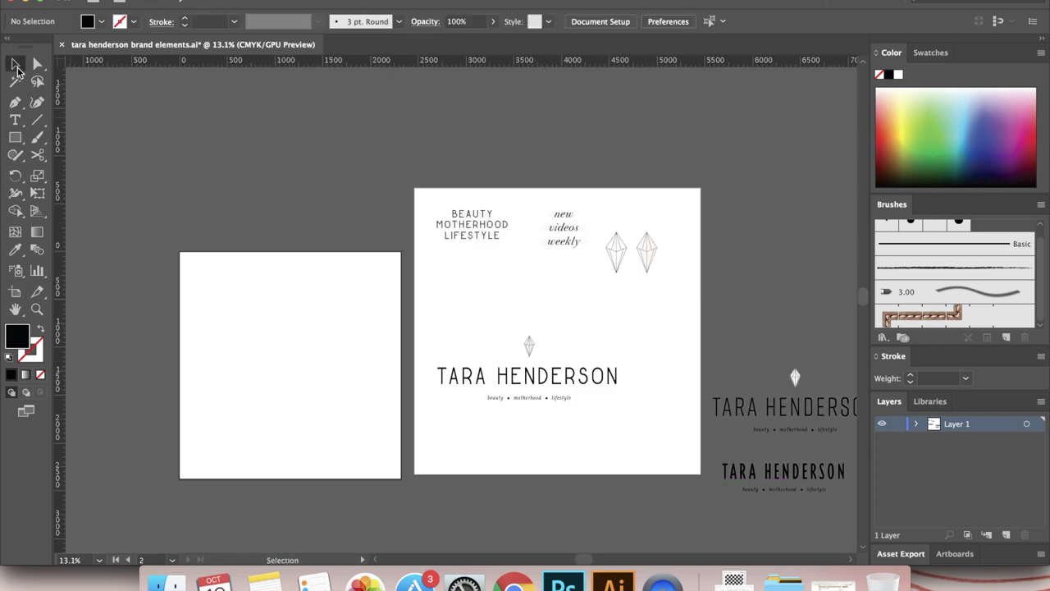
drag(544, 371, 308, 305)
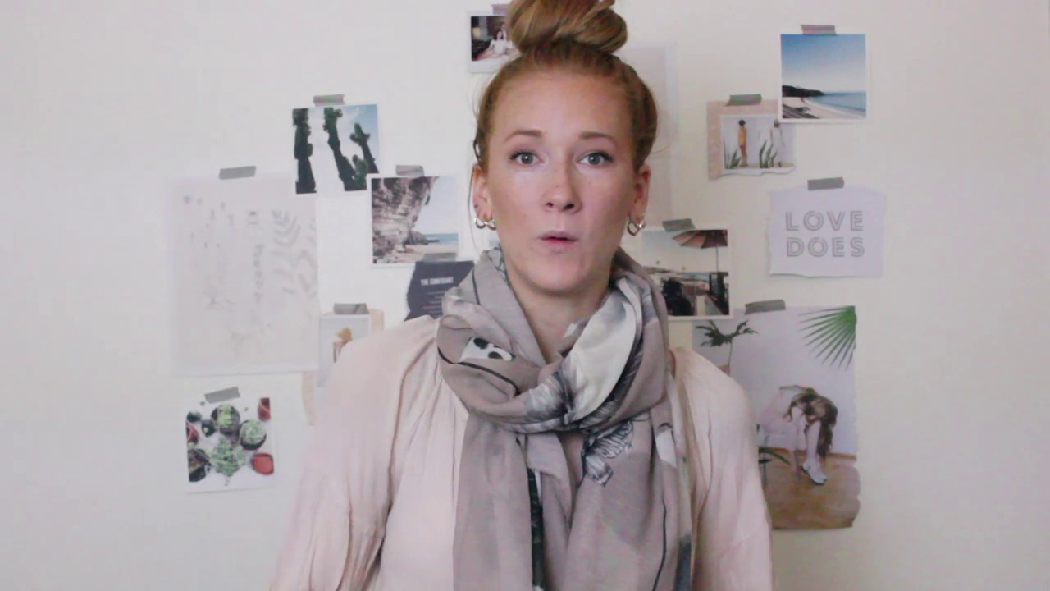